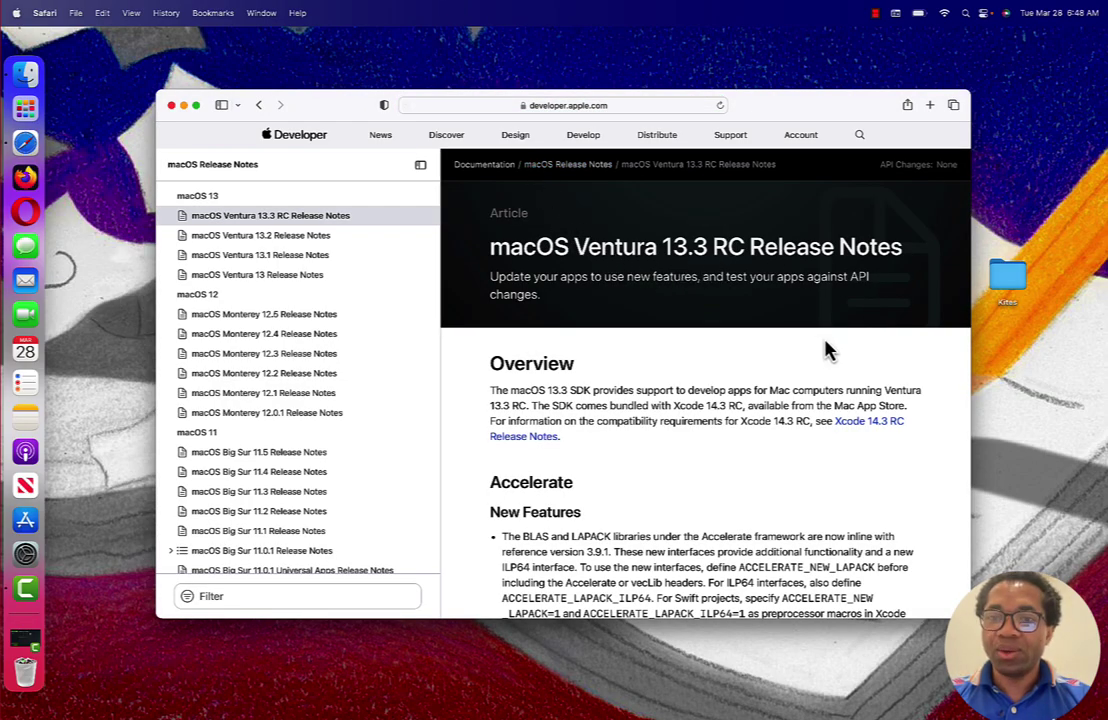
Open the Xcode 14.3 RC release notes and scroll through them
click(848, 423)
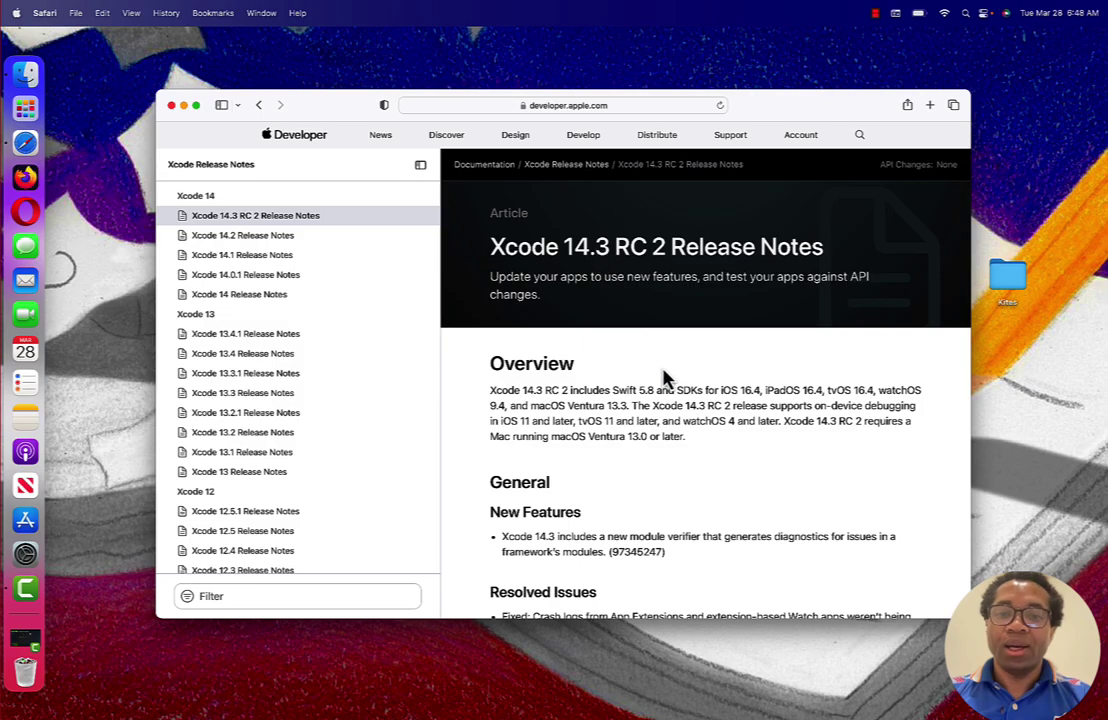
scroll(663, 376, down, 5)
scroll(663, 376, down, 2)
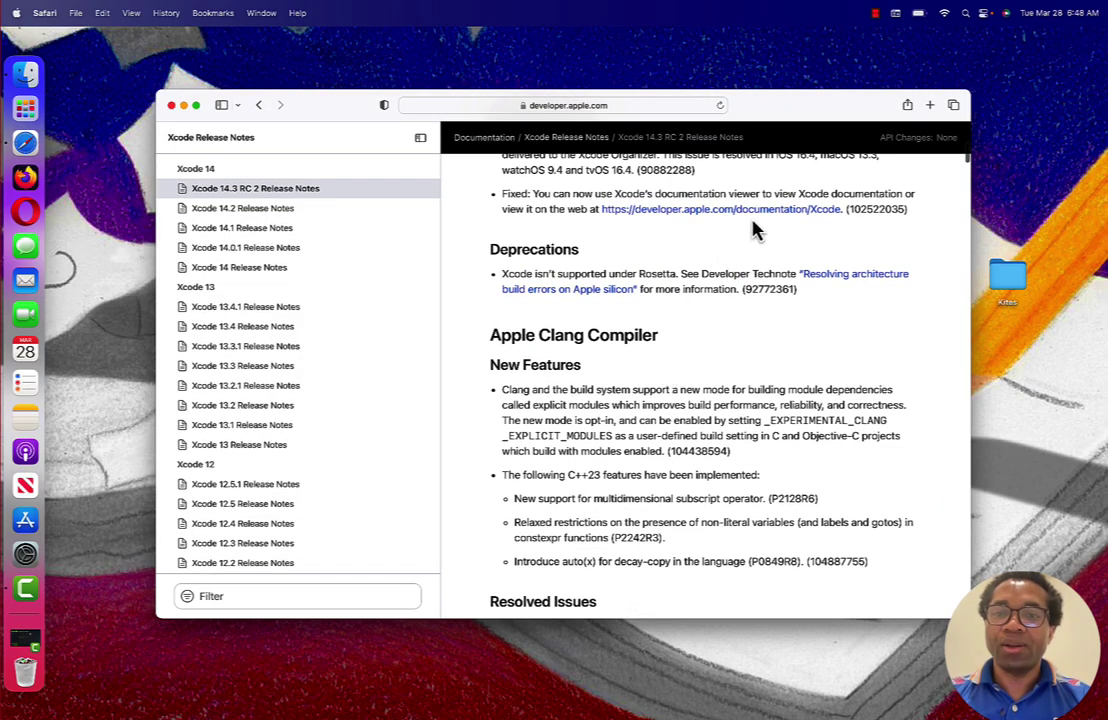
Go to the main Xcode documentation page and scroll down to its Note
click(760, 210)
scroll(675, 385, down, 3)
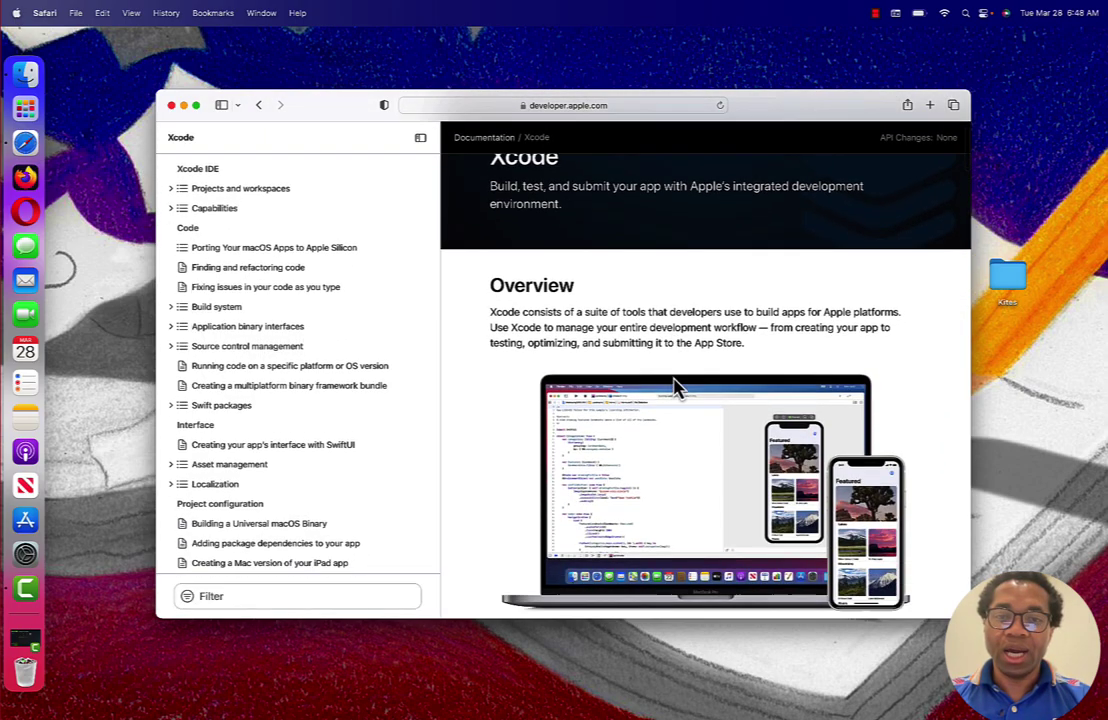
scroll(677, 388, down, 5)
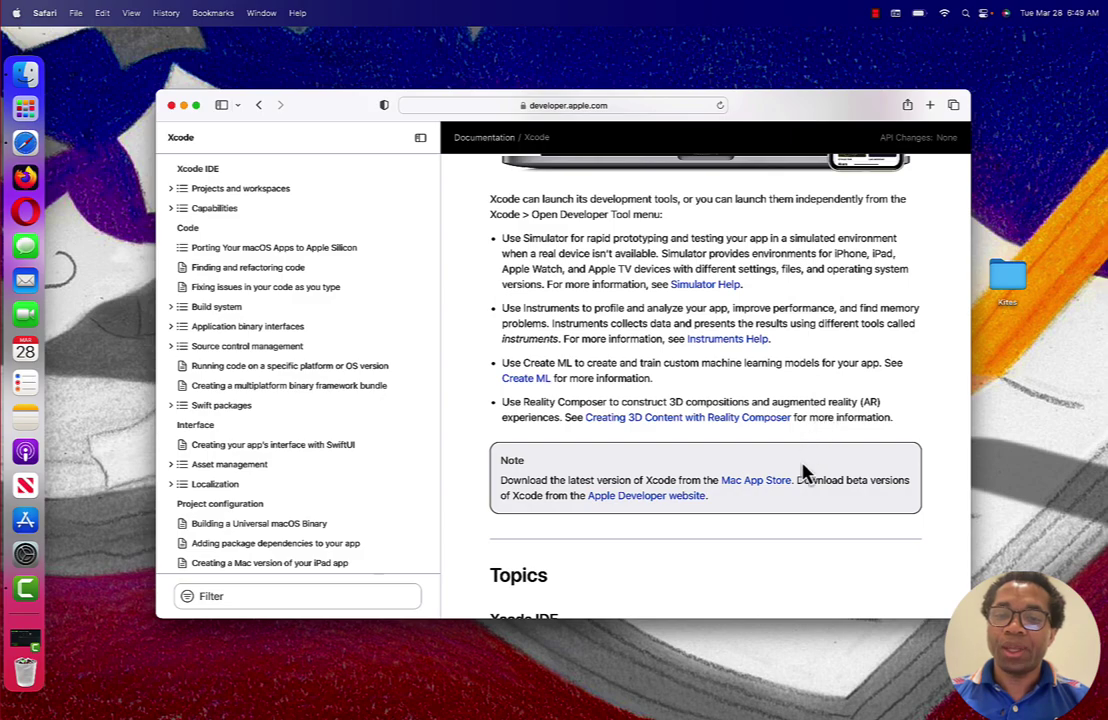
click(770, 482)
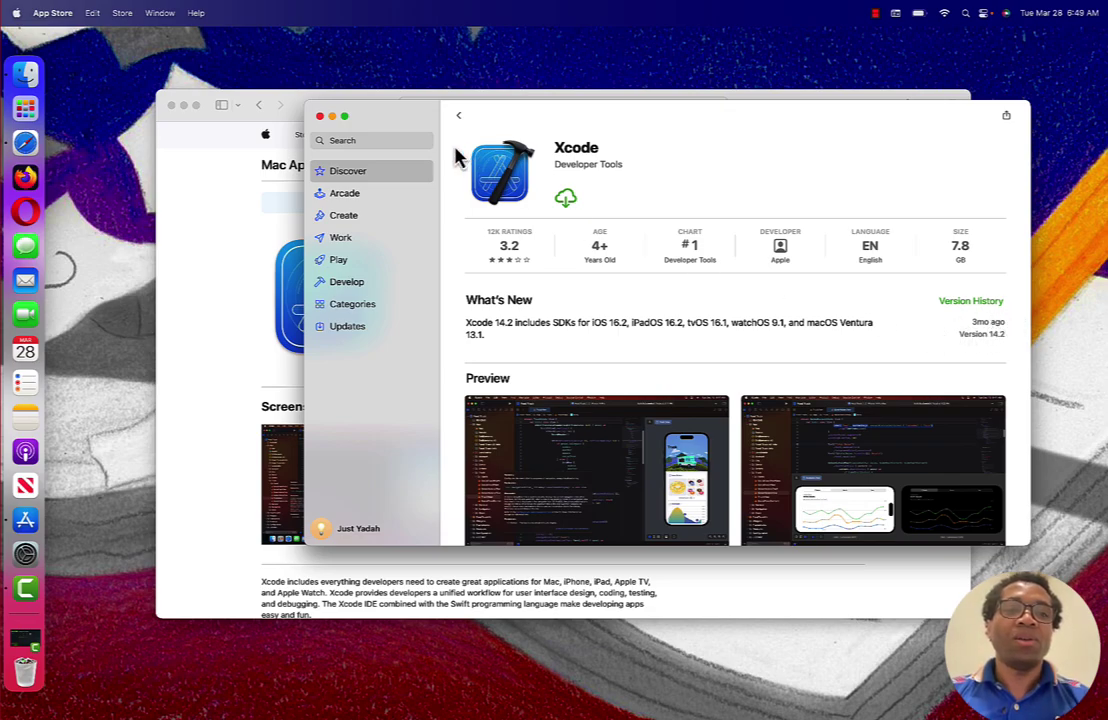
click(319, 117)
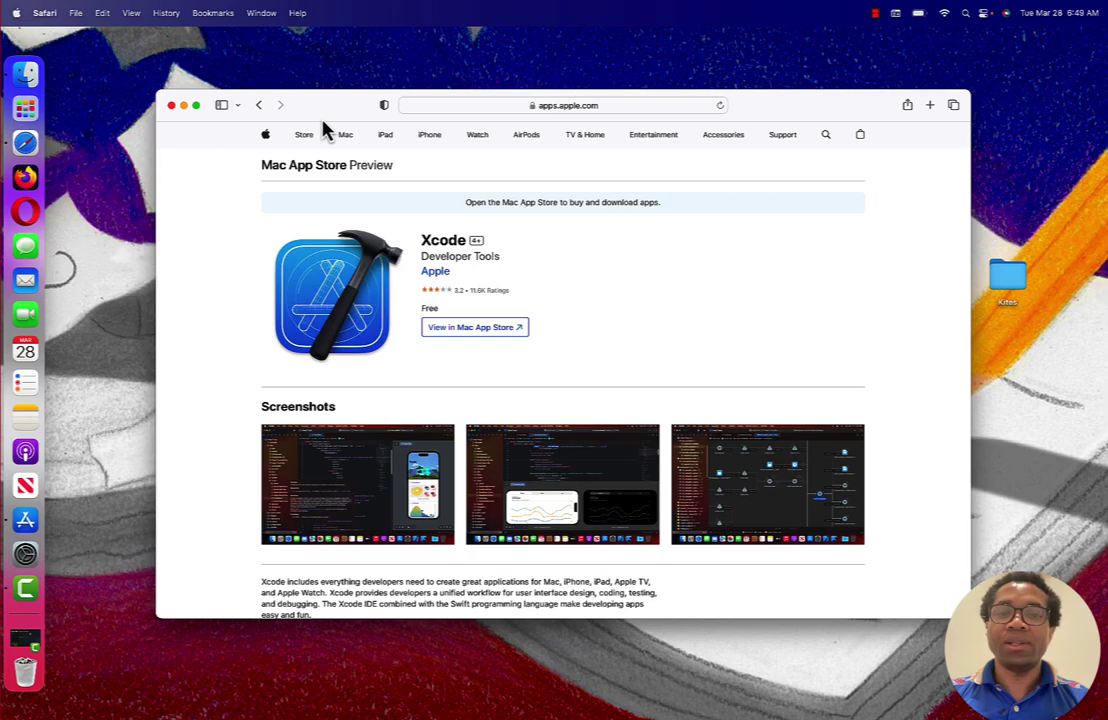
Return to the Xcode documentation page and scroll down it
click(259, 104)
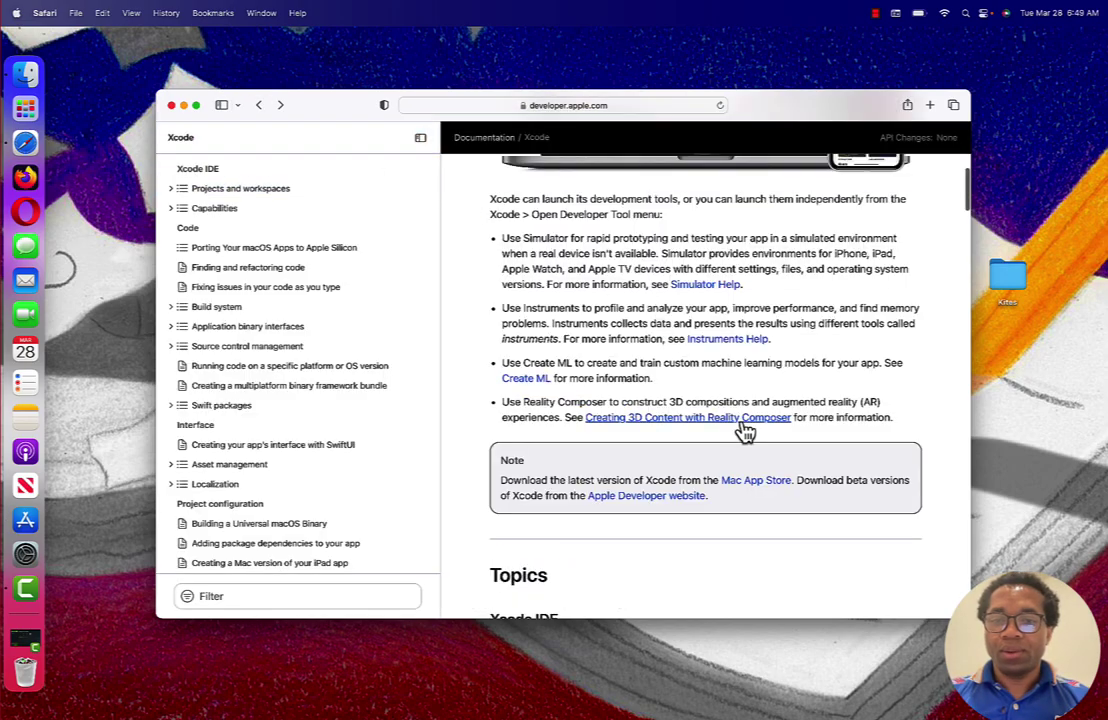
scroll(742, 433, down, 2)
scroll(742, 433, down, 2)
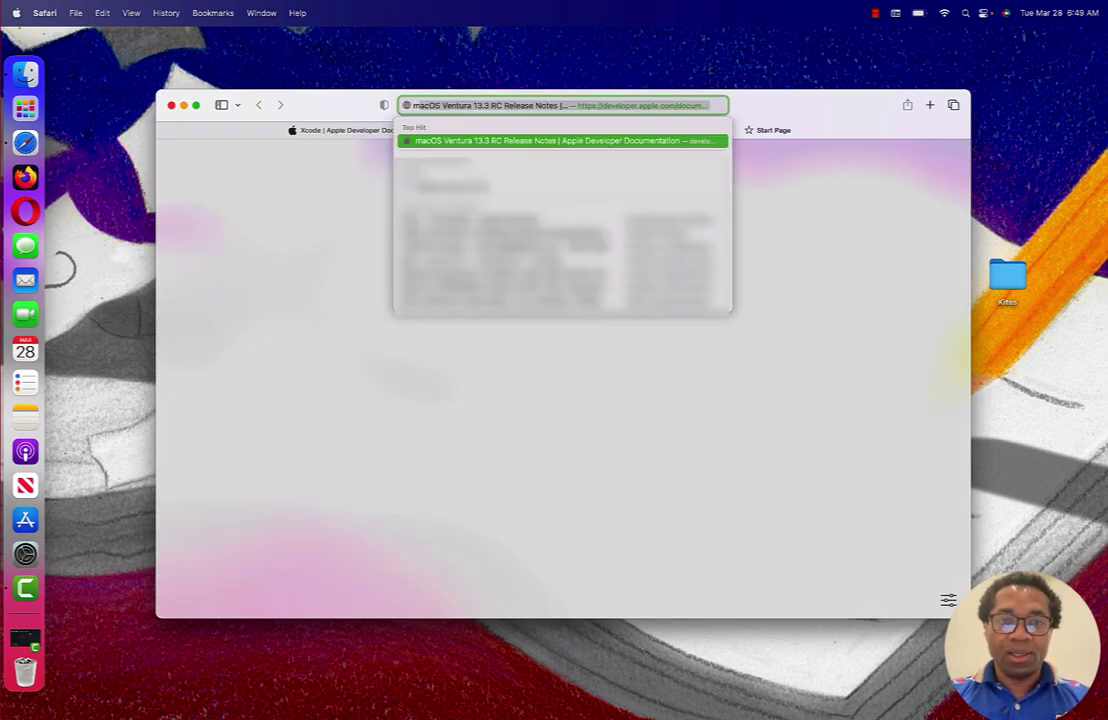
Open the Xcode 14.3 RC 2 notes from the macOS 13.3 RC notes, then return to the documentation tab
key(Return)
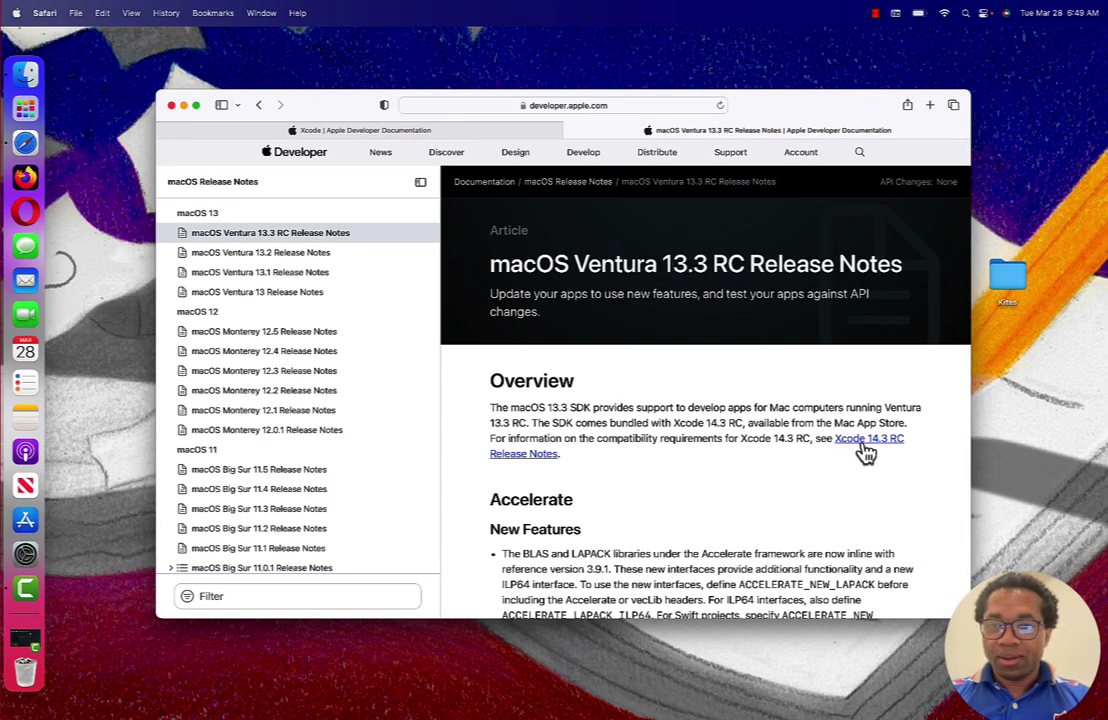
click(863, 441)
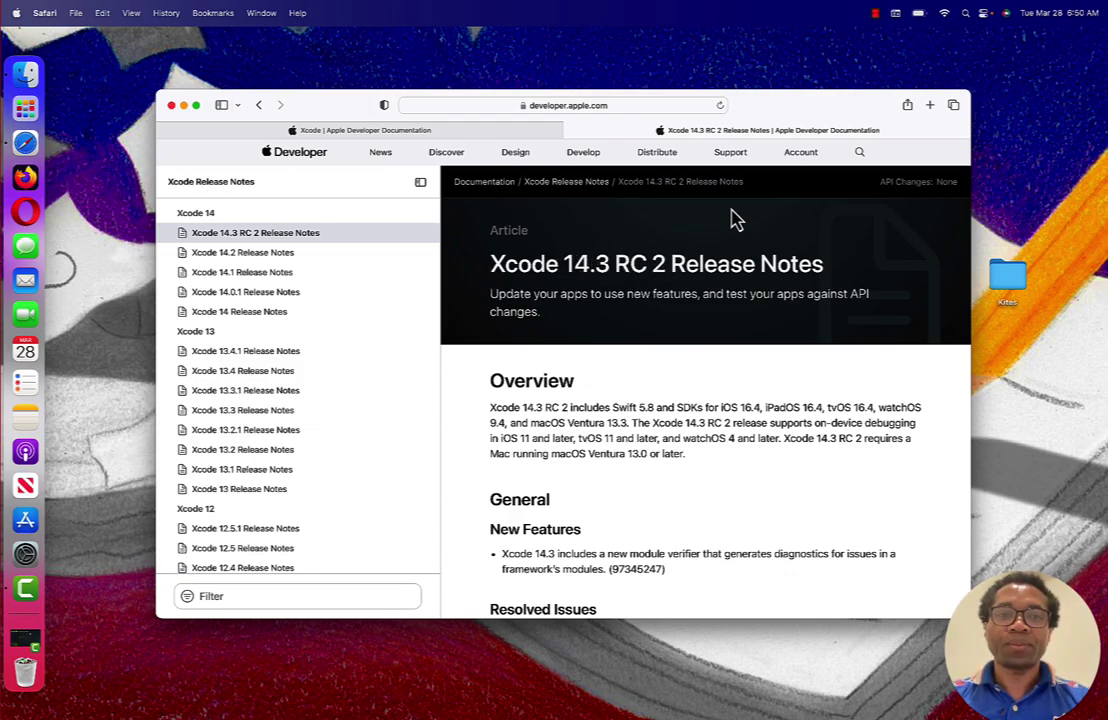
click(478, 136)
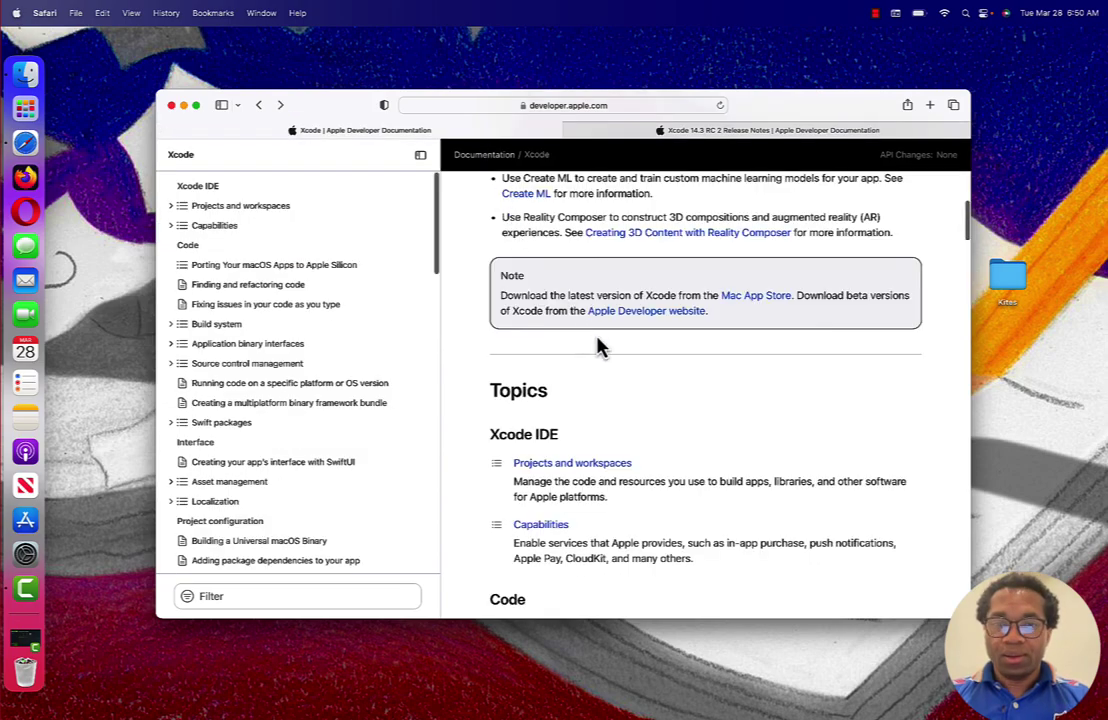
Open the Xcode page on the Apple Developer website and browse it
click(651, 312)
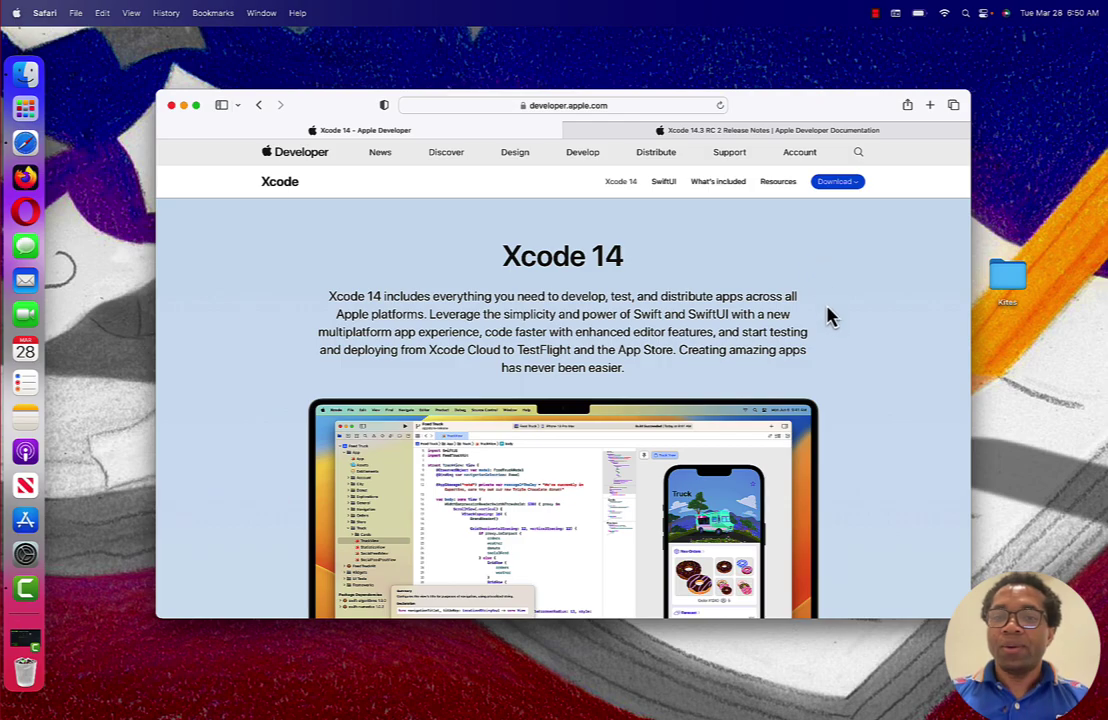
scroll(830, 316, down, 3)
scroll(829, 316, up, 2)
scroll(830, 315, up, 1)
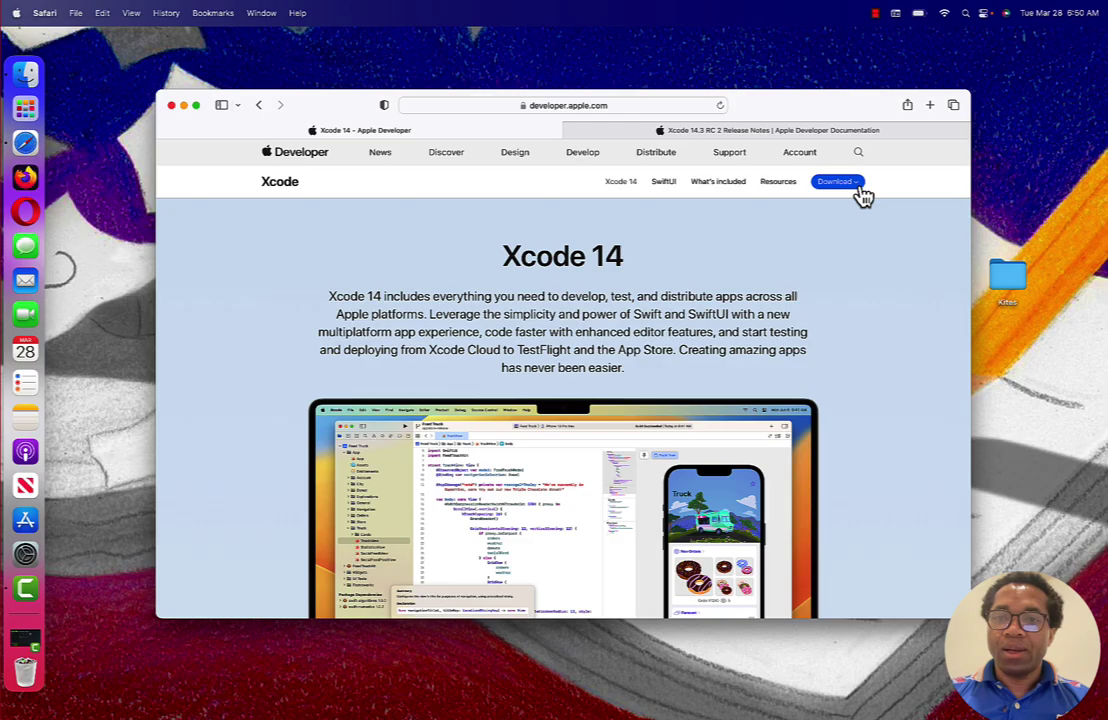
scroll(695, 290, down, 10)
scroll(695, 290, down, 10)
scroll(695, 290, down, 10)
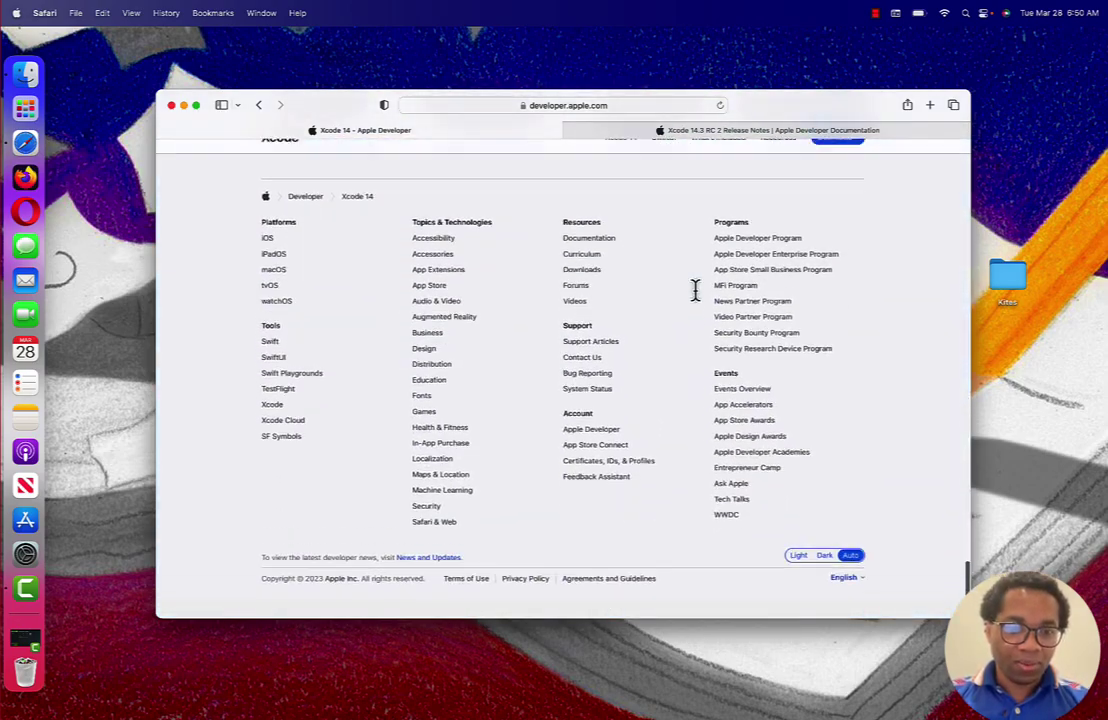
scroll(600, 320, up, 1)
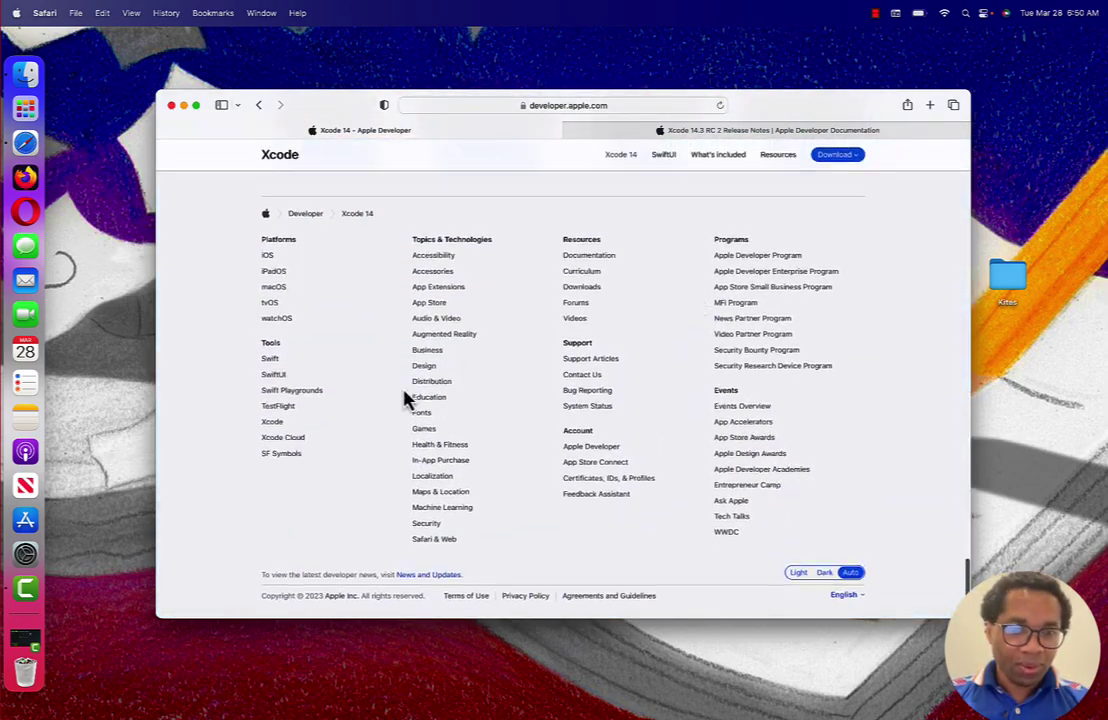
Reload the Xcode 14 overview and choose to download Xcode from the Mac App Store
click(274, 425)
scroll(539, 391, down, 5)
scroll(539, 391, down, 5)
scroll(539, 391, down, 5)
scroll(539, 391, down, 1)
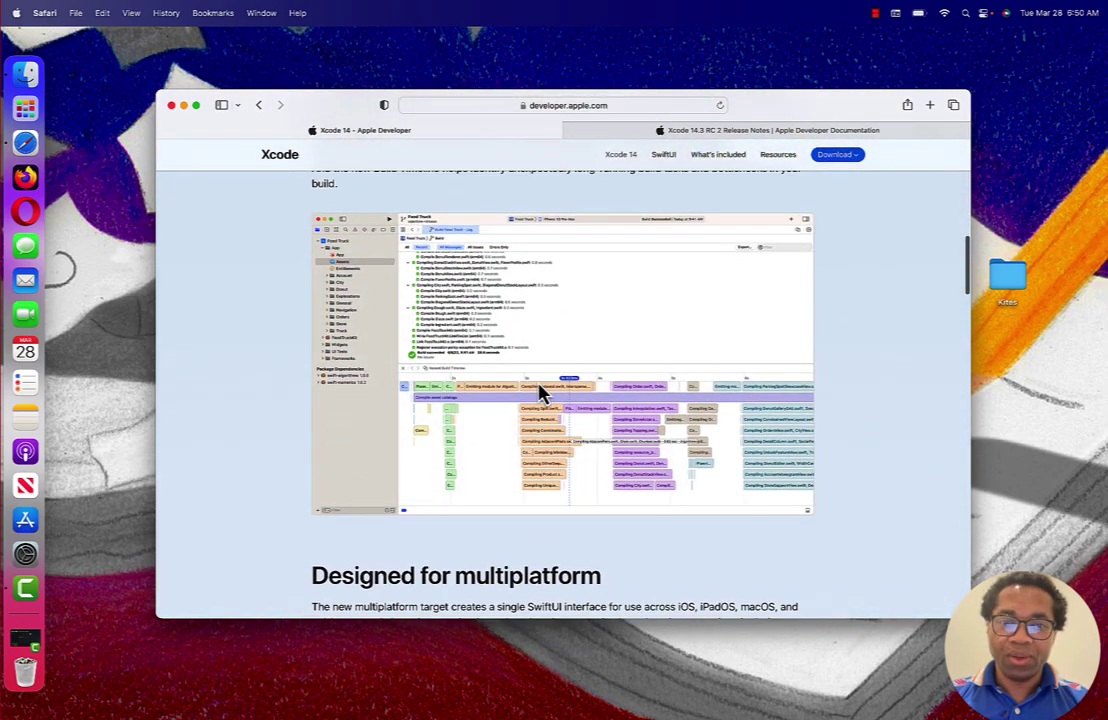
click(855, 162)
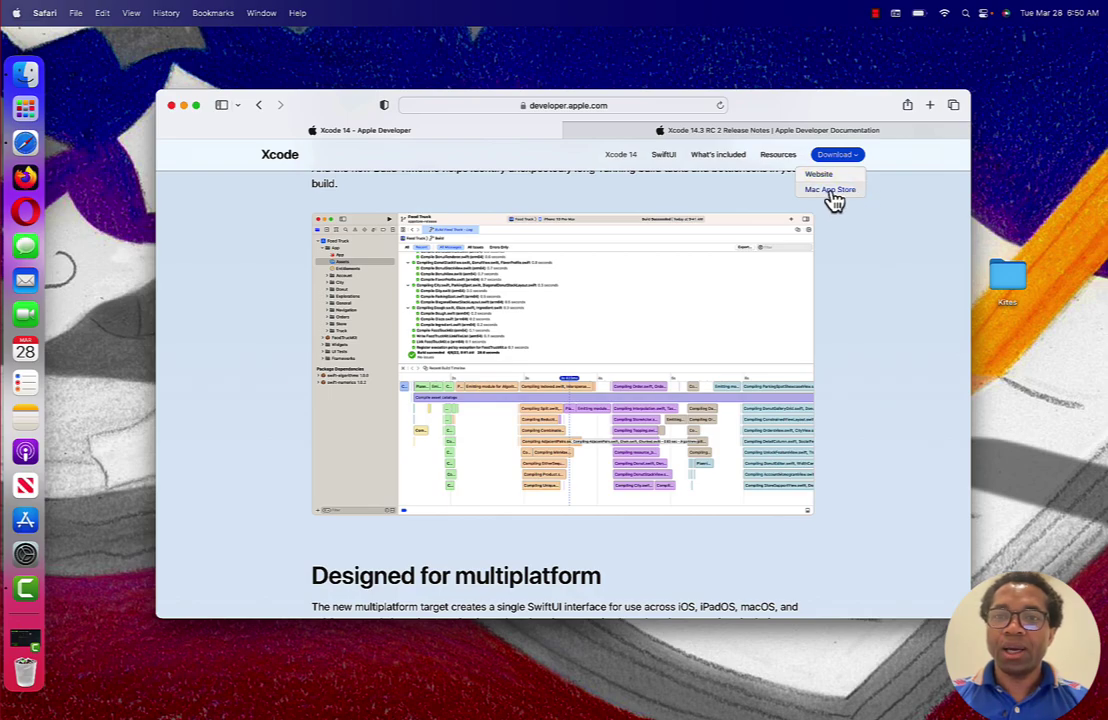
click(831, 192)
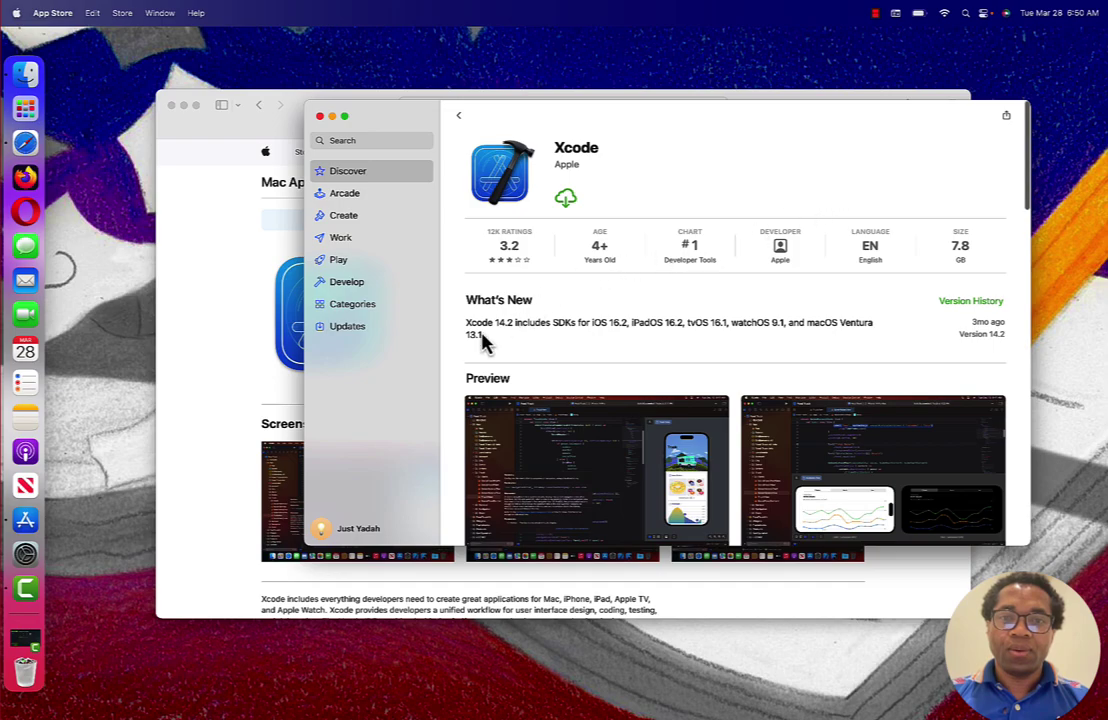
Close the App Store's Xcode listing and go back to the Xcode 14 developer page in Safari
click(320, 117)
mouse_move(429, 163)
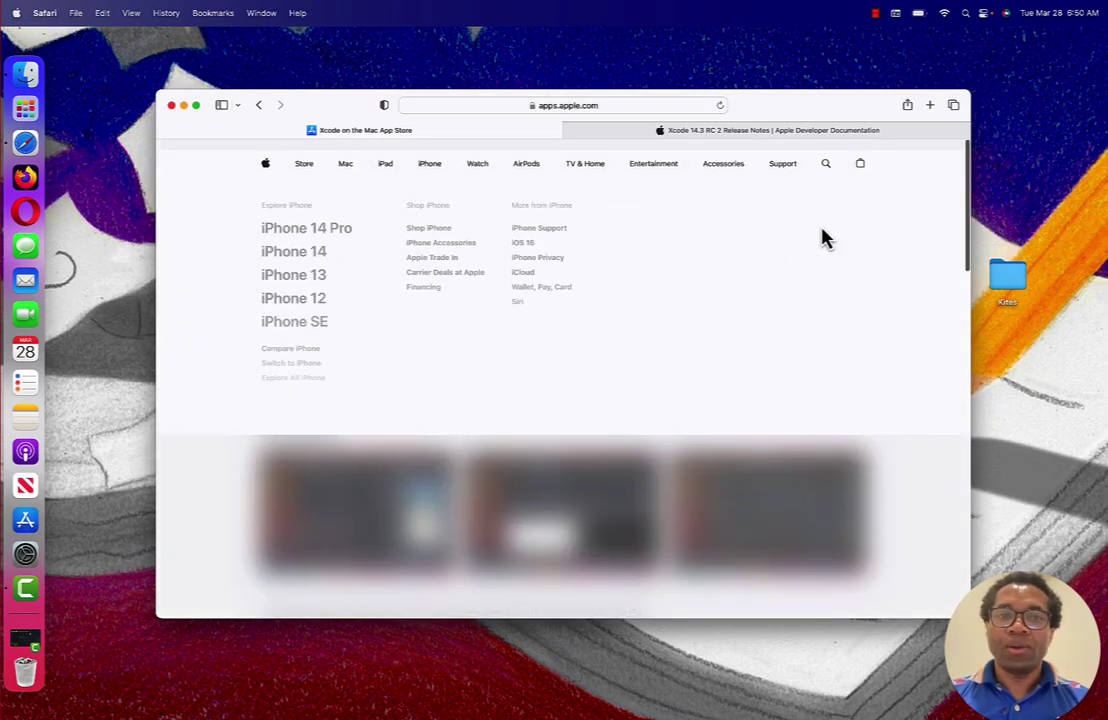
click(258, 106)
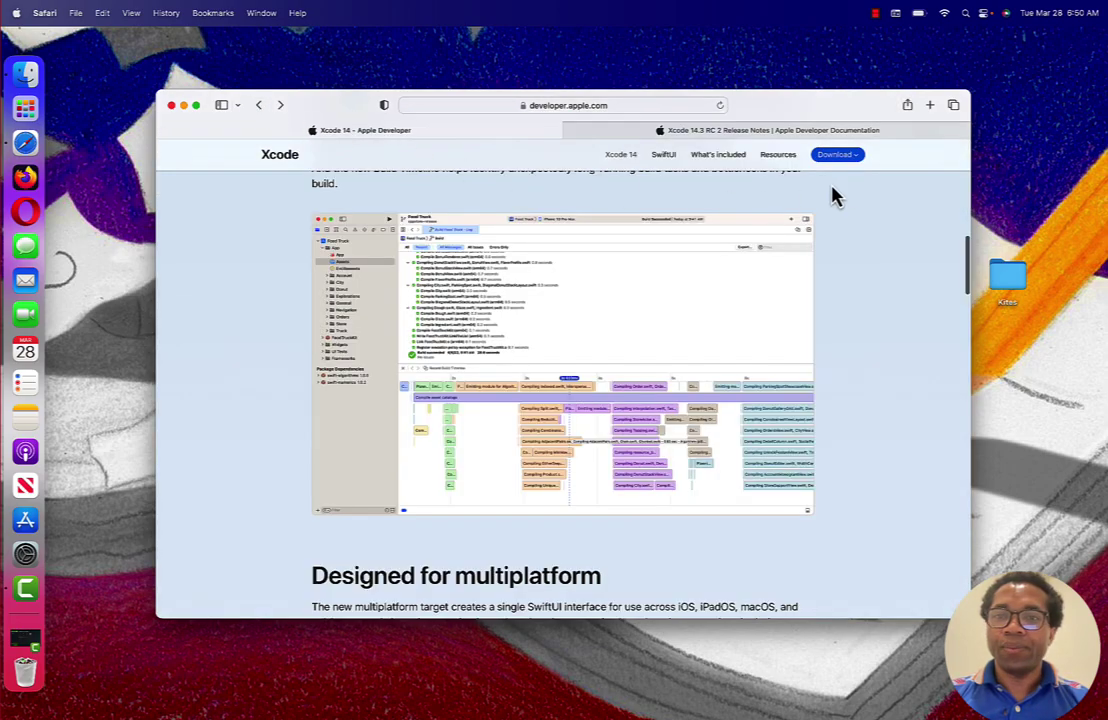
Show the Xcode download options again, then view the Xcode 14.3 RC 2 release notes tab
click(850, 157)
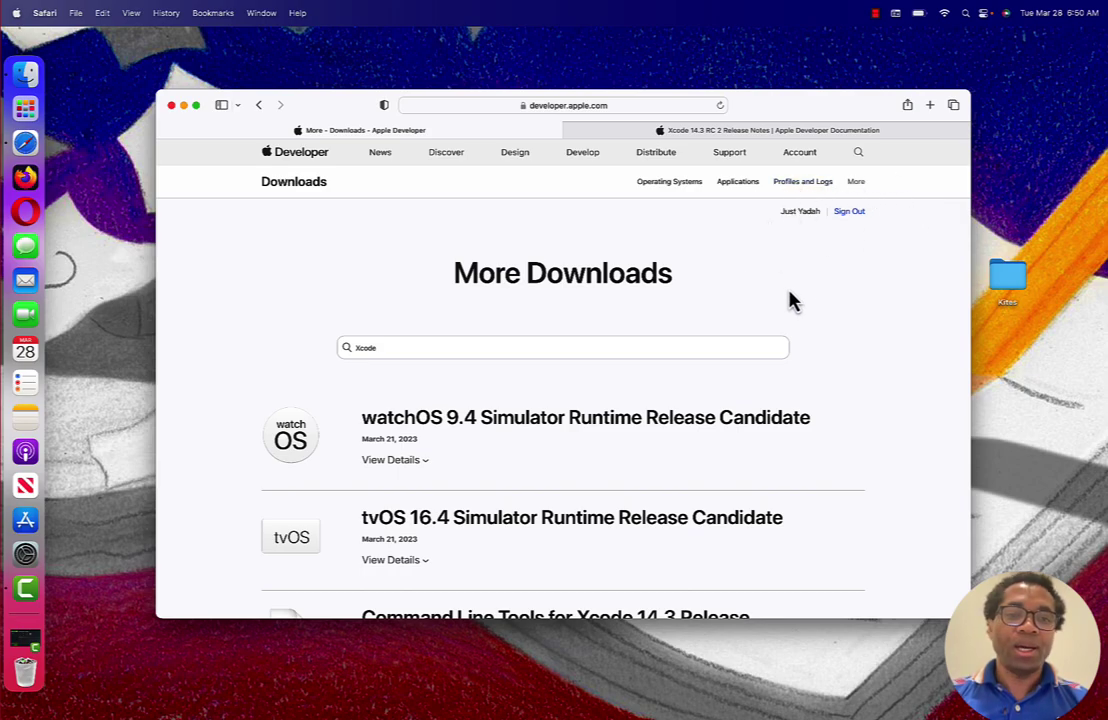
scroll(779, 319, down, 10)
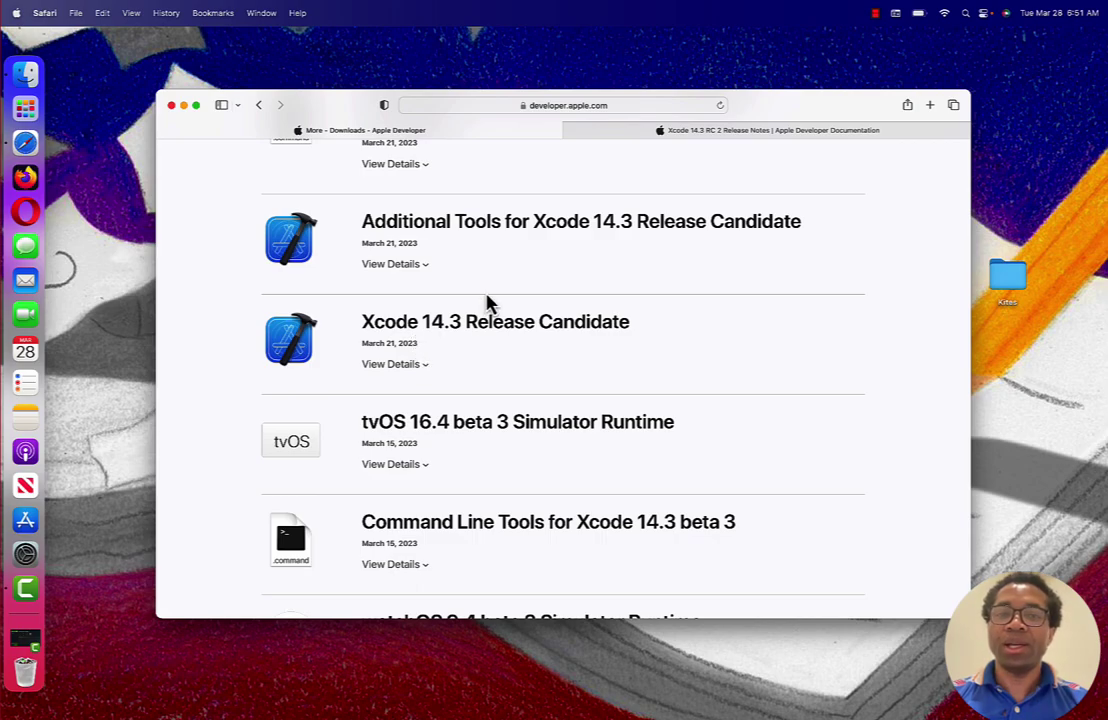
click(744, 132)
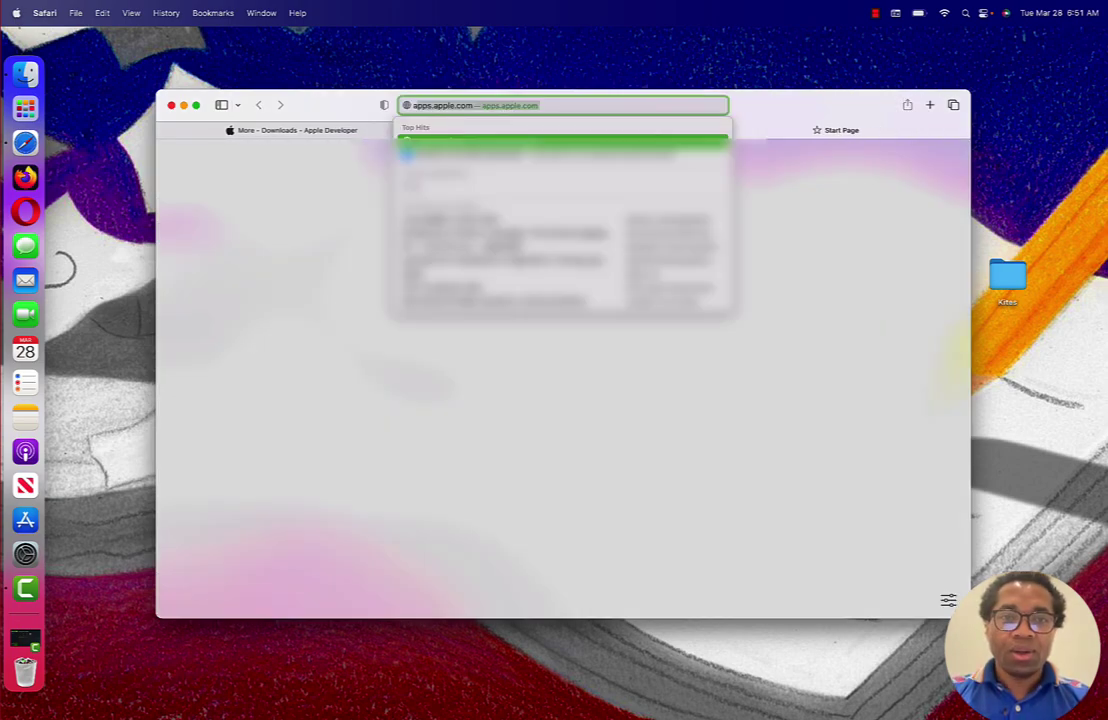
Enter developer.apple.com/download/applications/ in the new tab's address bar and load it
key(BackSpace)
text(d)
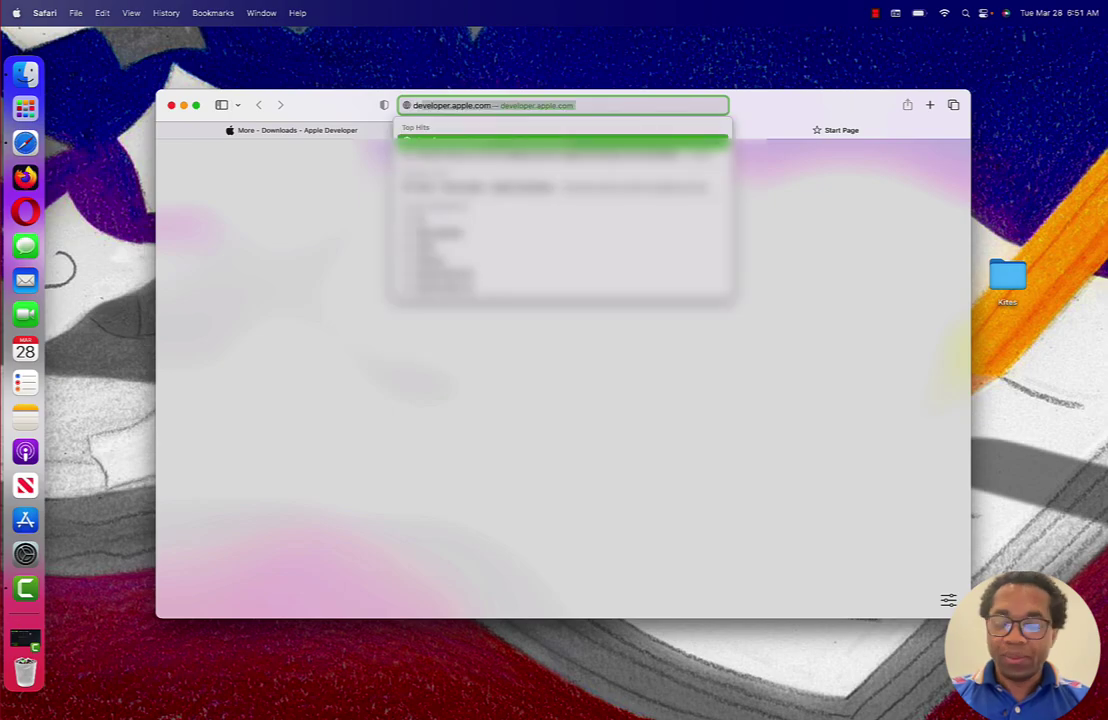
text(/)
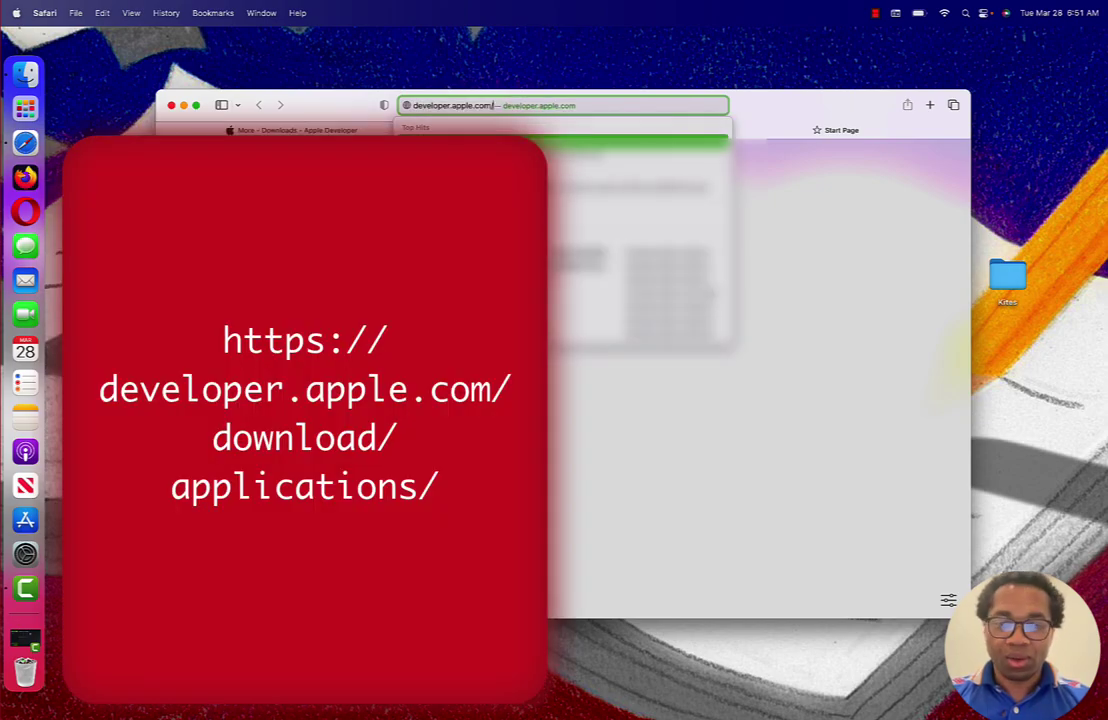
text(download/all/?q=Xcode)
key(Right)
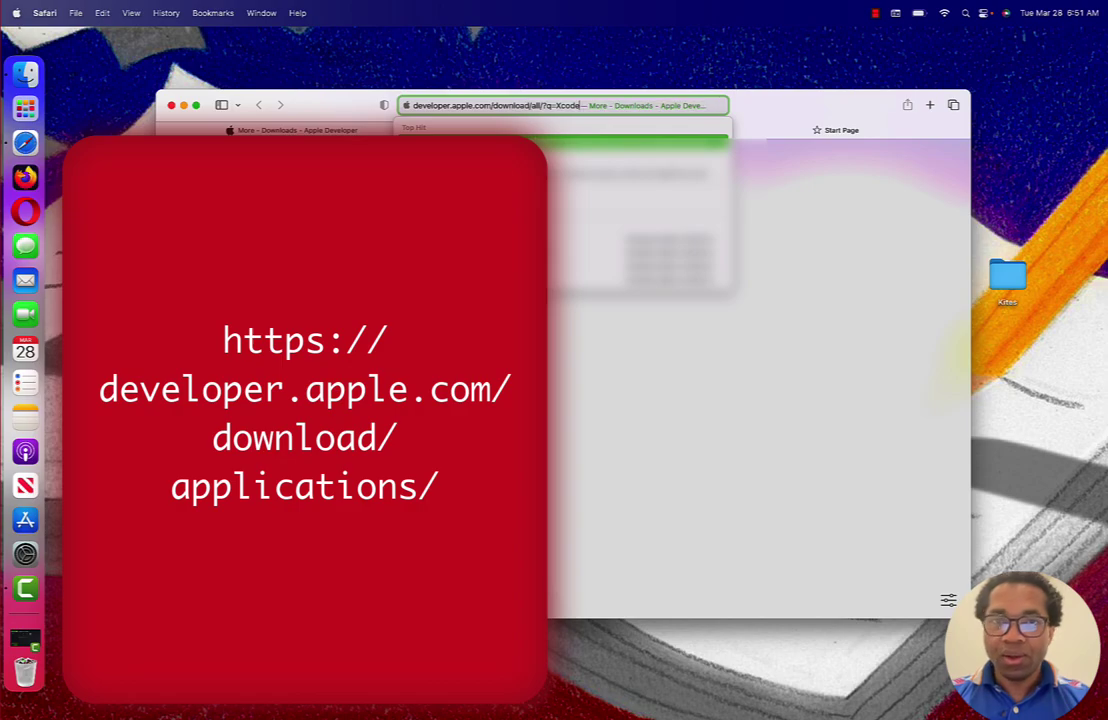
key(BackSpace)
key(BackSpace)
key(BackSpace)
key(BackSpace)
key(BackSpace)
key(BackSpace)
key(BackSpace)
key(BackSpace)
key(BackSpace)
key(BackSpace)
key(BackSpace)
text(app)
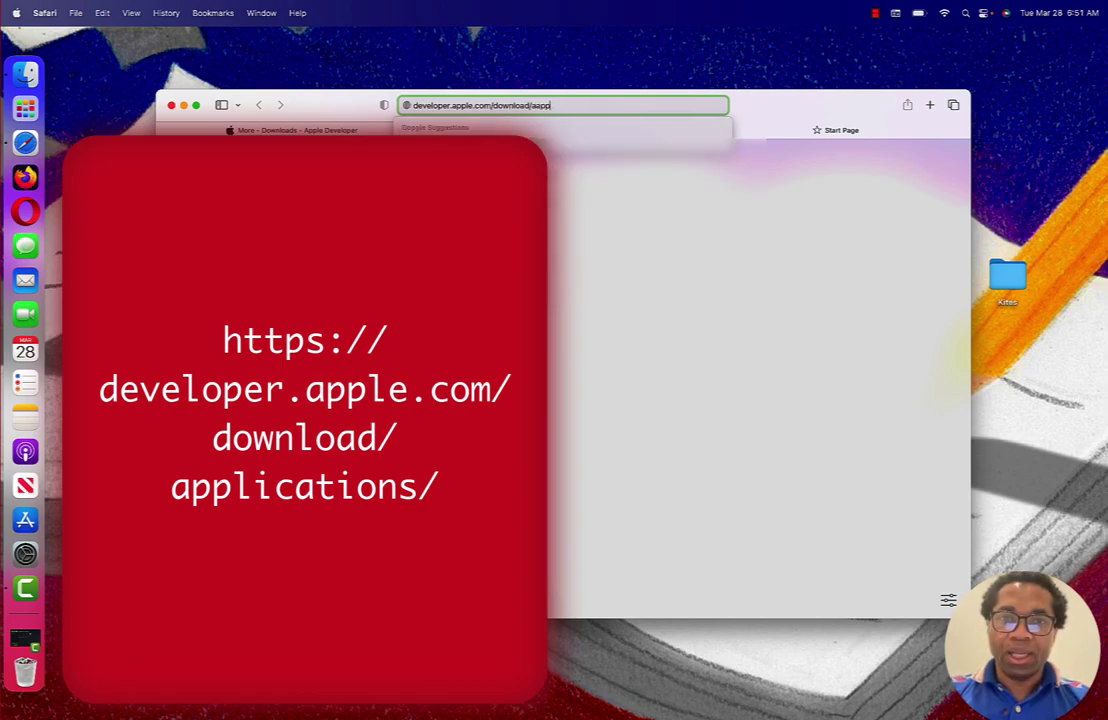
key(BackSpace)
key(BackSpace)
key(BackSpace)
key(BackSpace)
key(BackSpace)
key(BackSpace)
text(app)
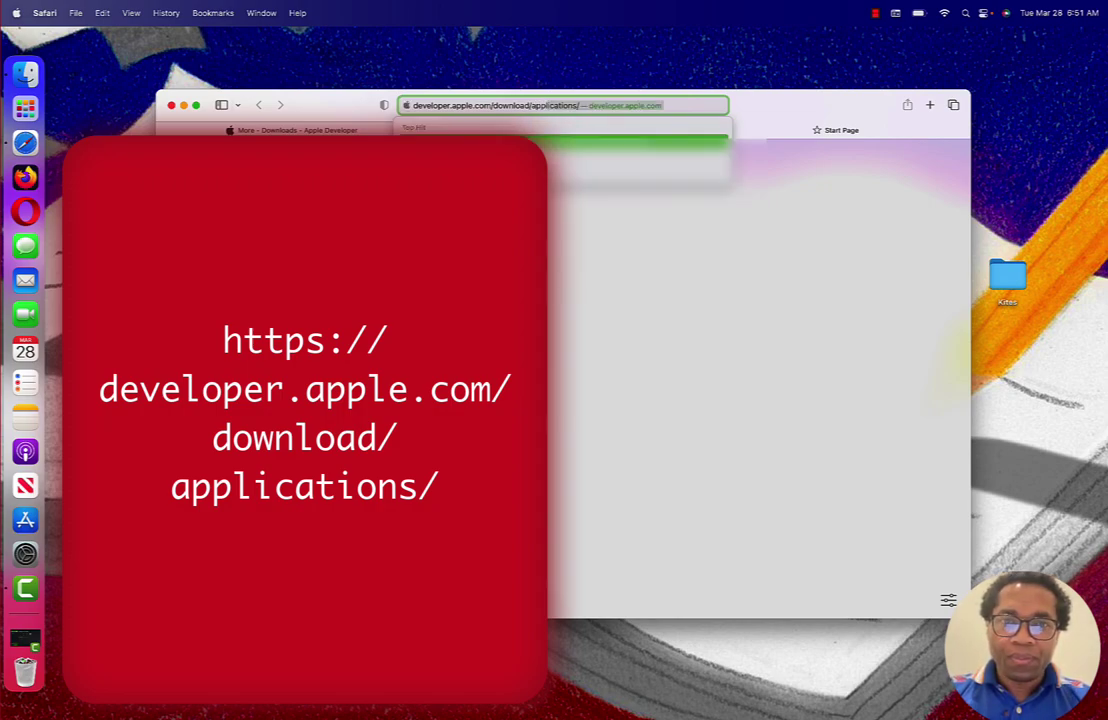
key(Right)
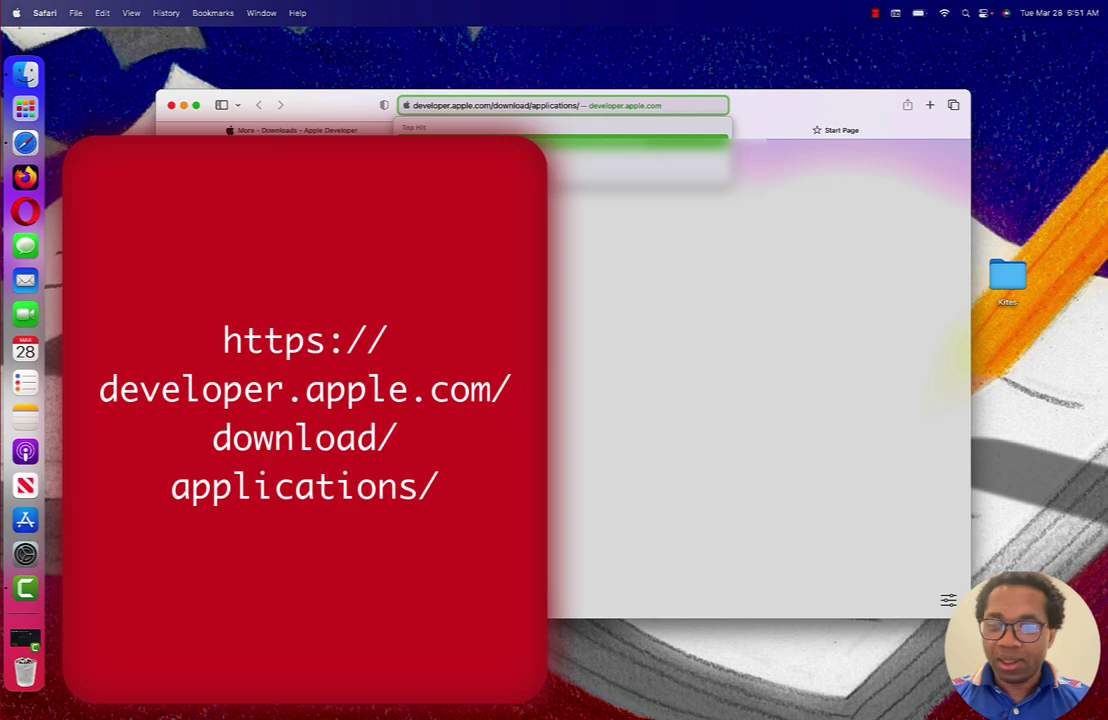
key(Return)
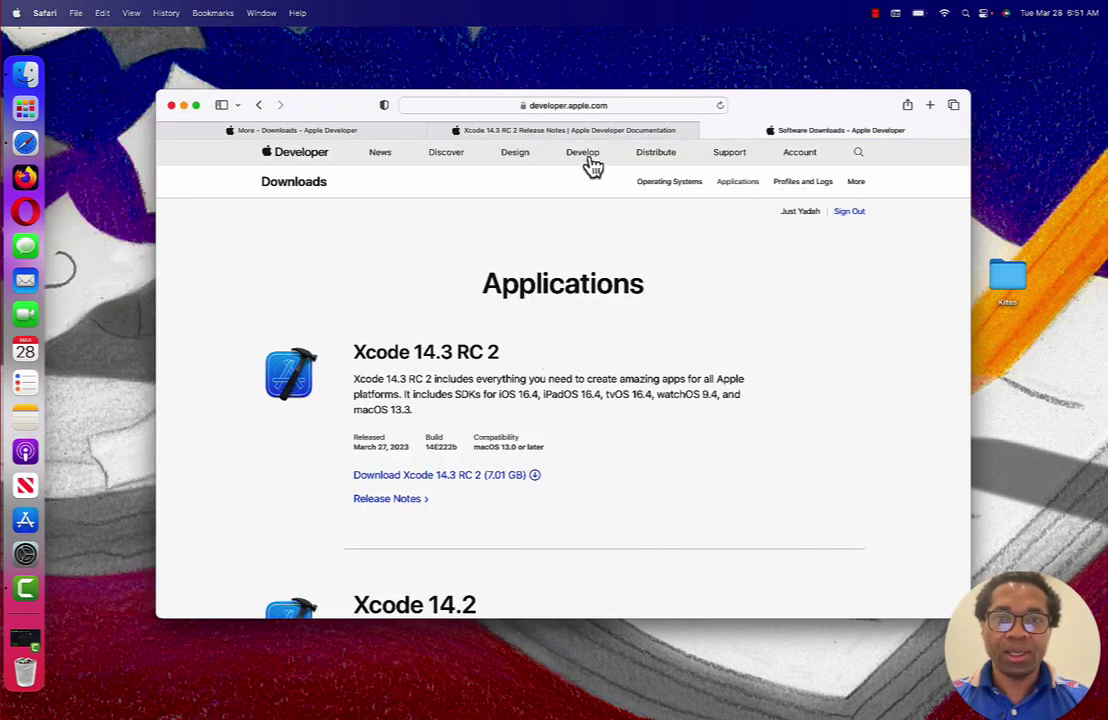
click(613, 132)
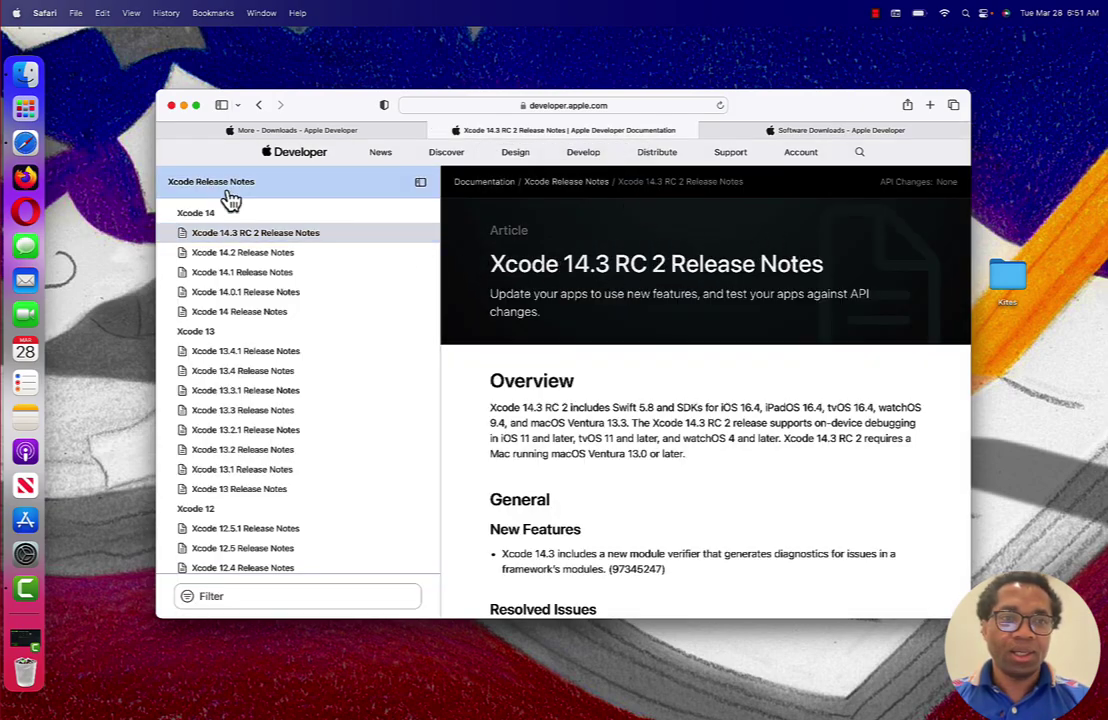
click(259, 106)
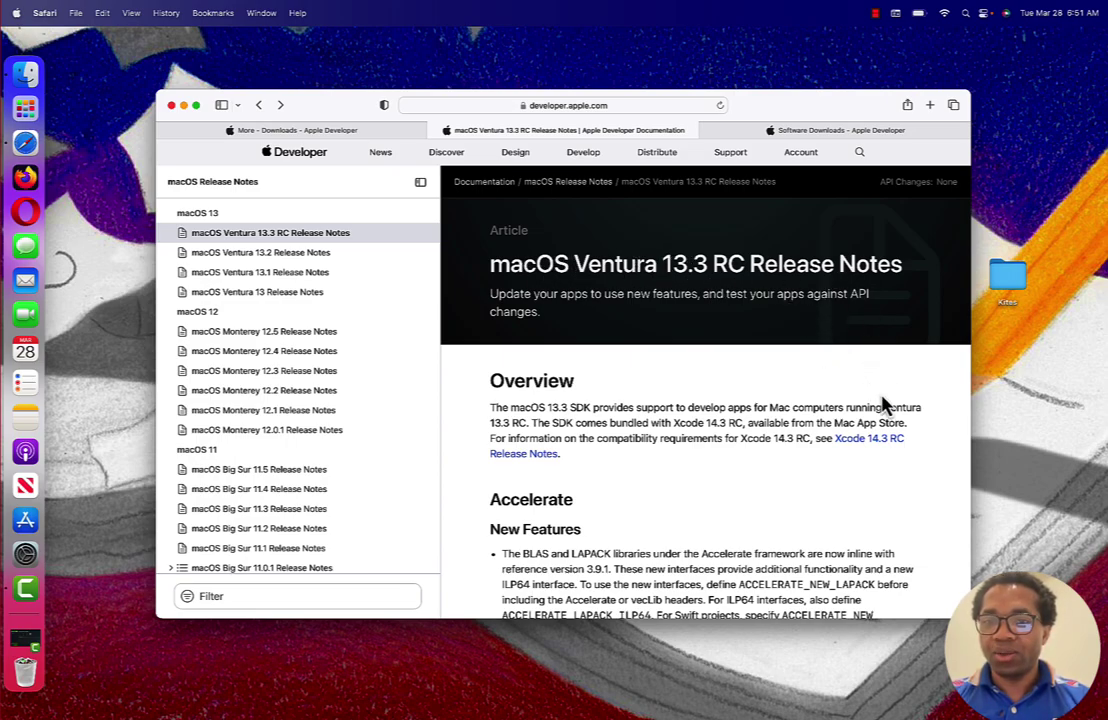
click(872, 440)
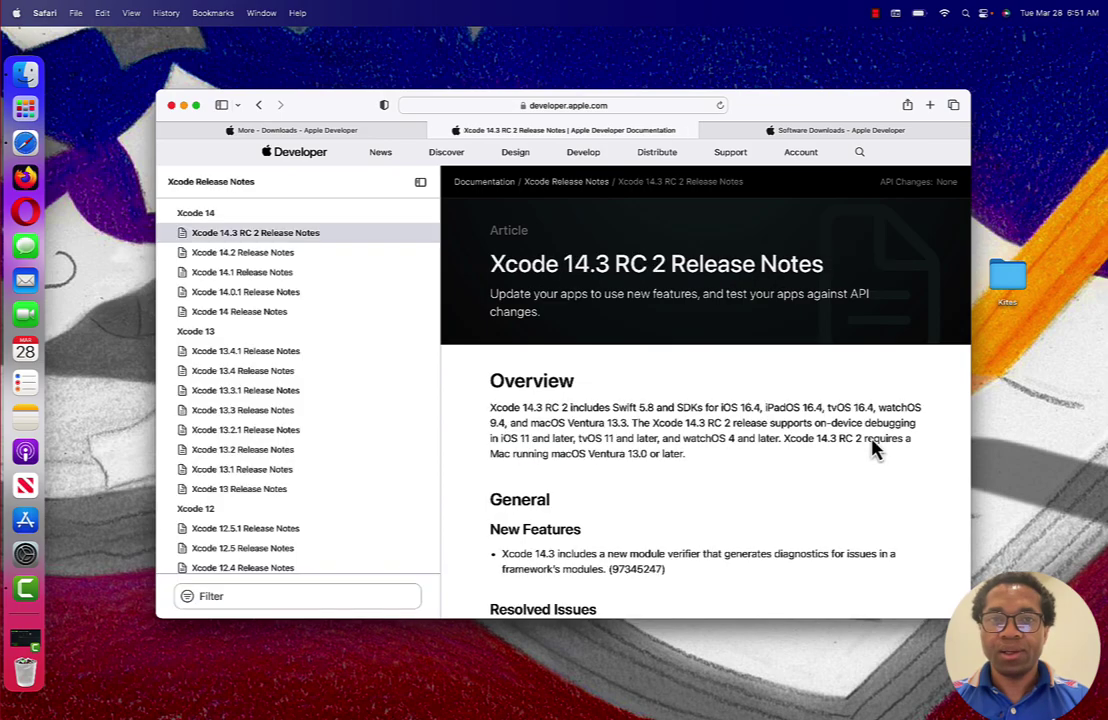
click(800, 132)
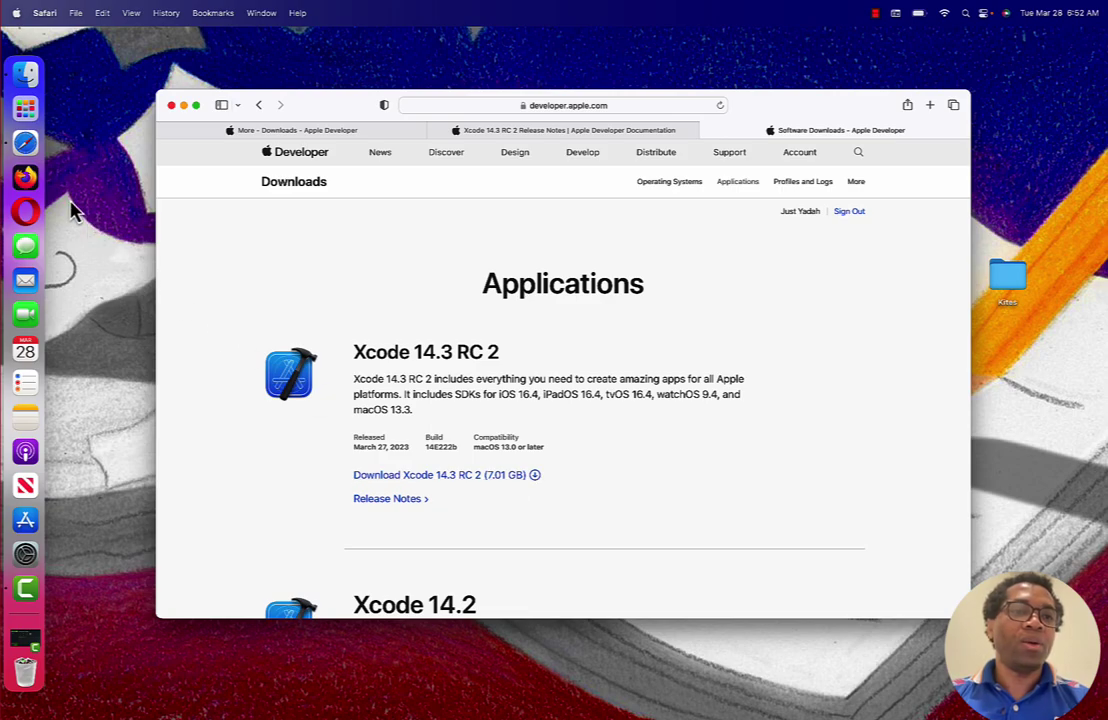
click(22, 86)
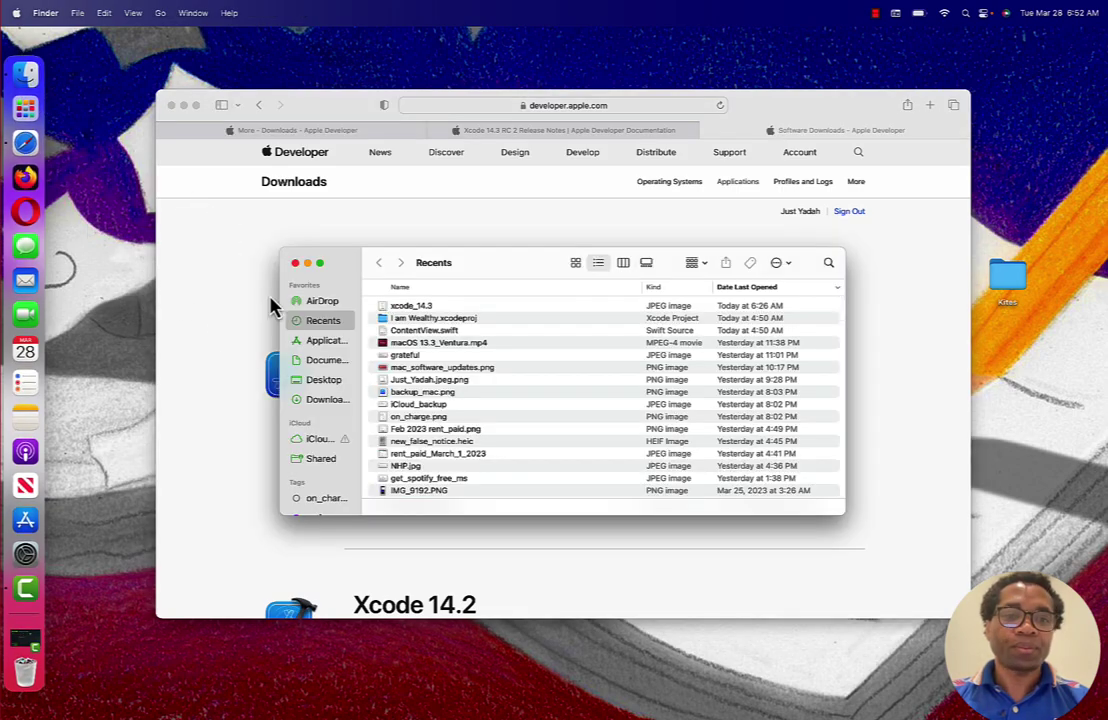
click(323, 342)
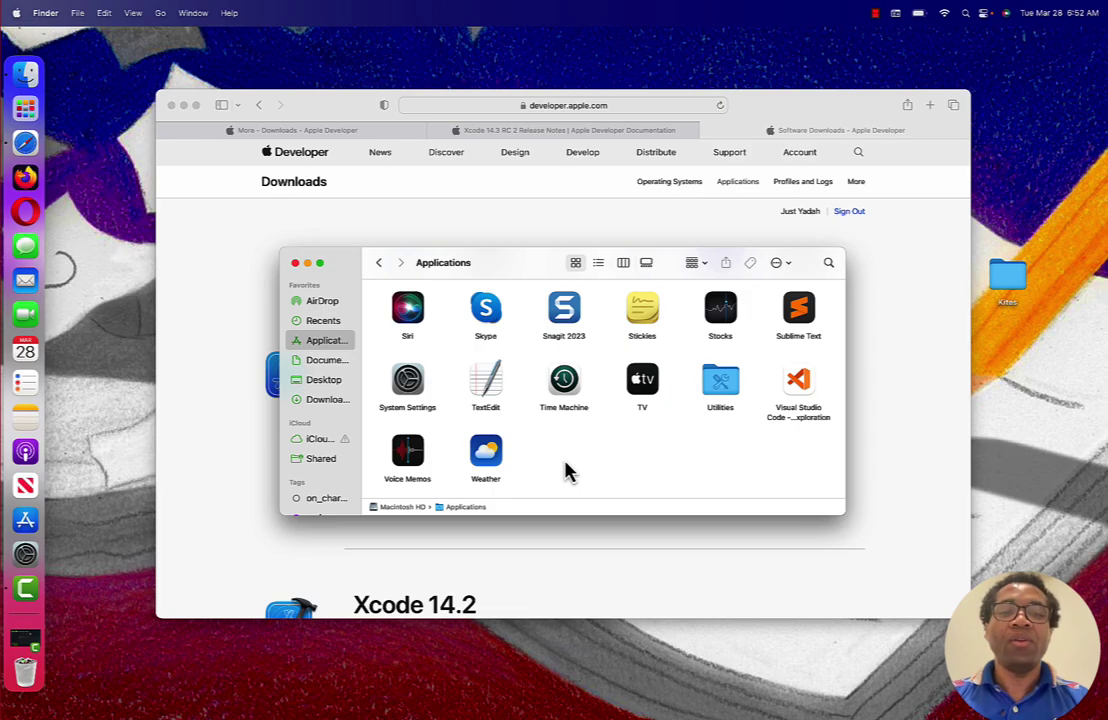
click(222, 369)
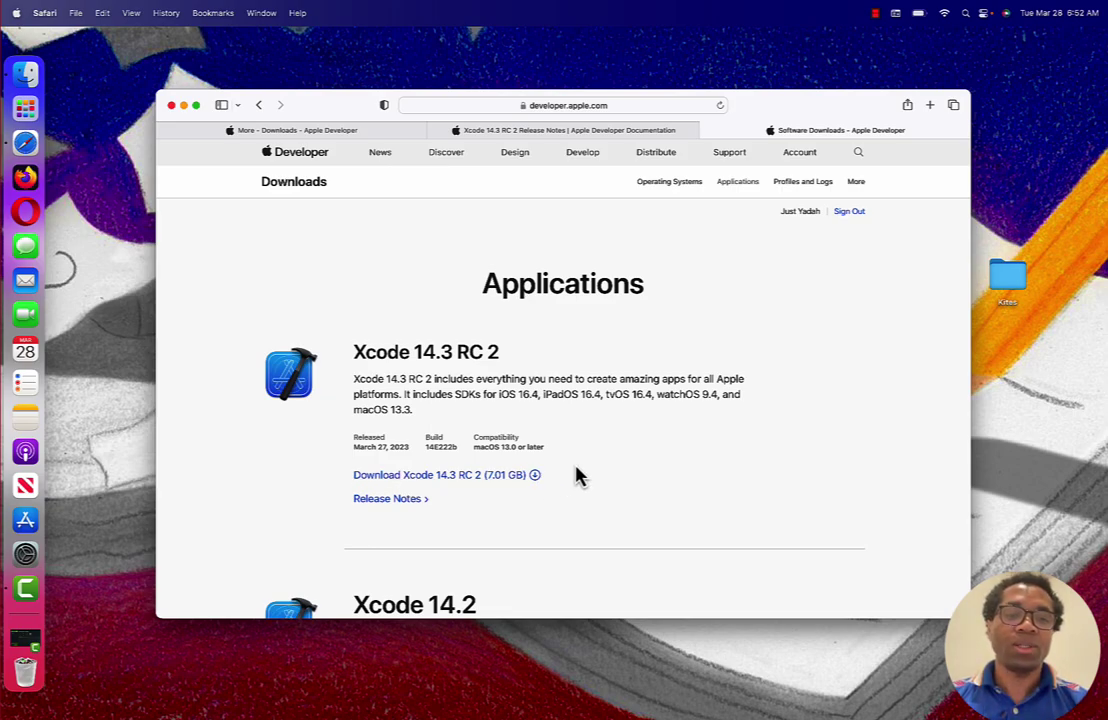
click(25, 74)
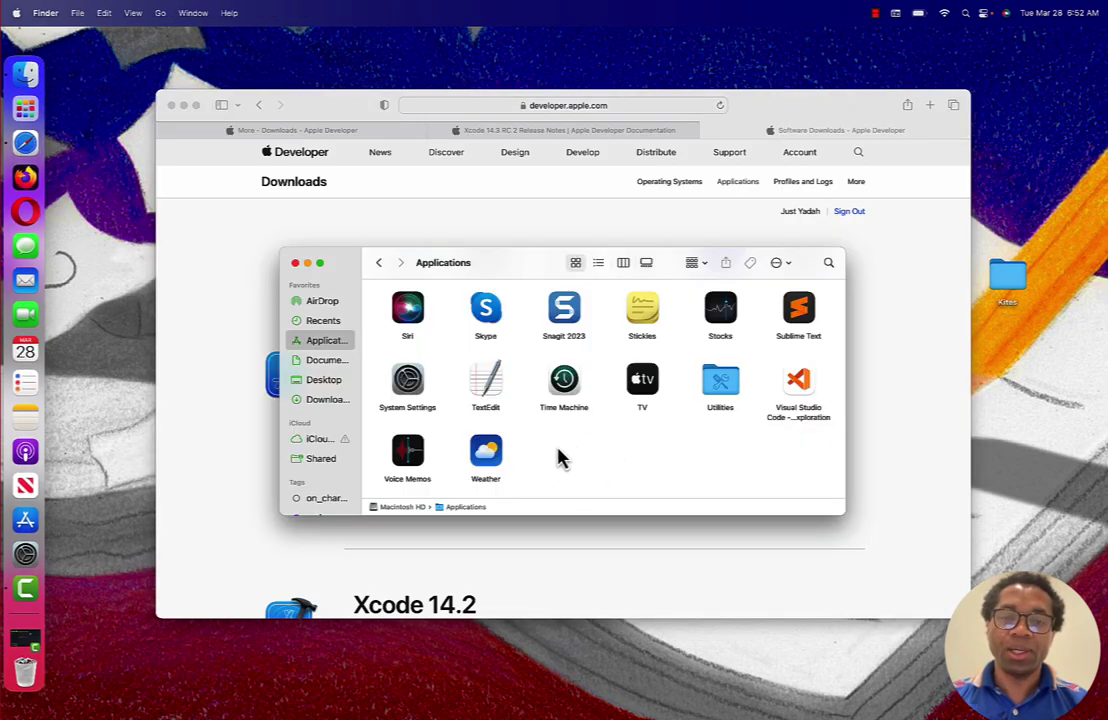
click(295, 262)
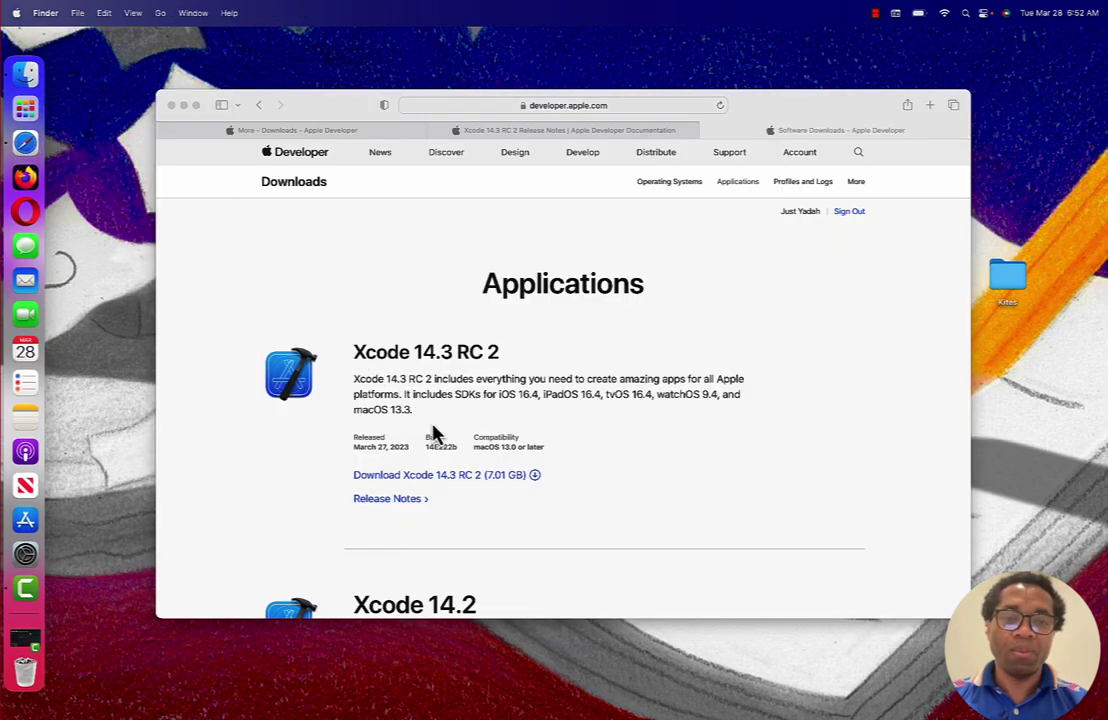
Download Xcode 14.3 RC 2 (7.01 GB) and track it in the Downloads popover until finished
click(473, 486)
click(473, 486)
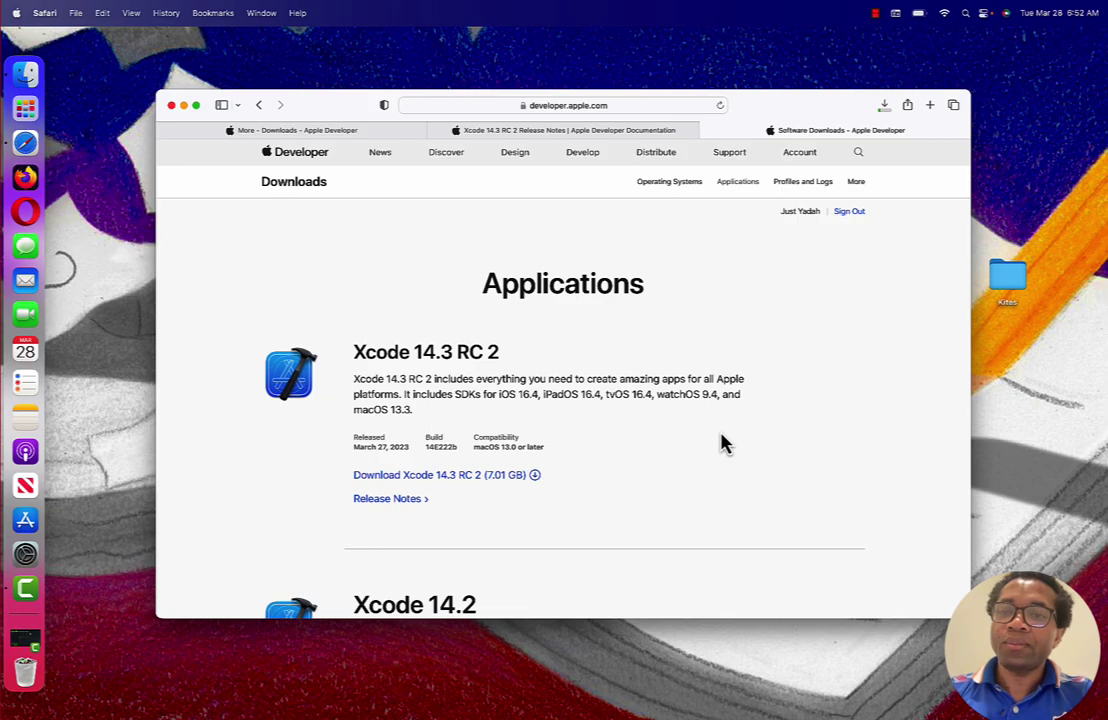
click(885, 107)
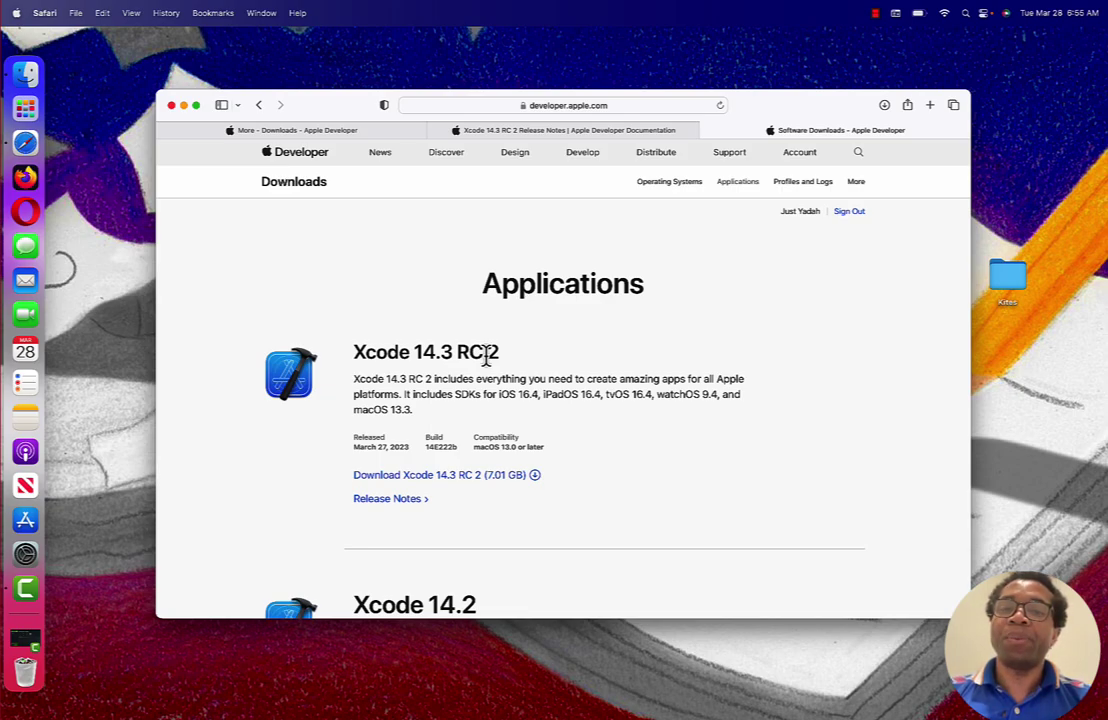
click(886, 110)
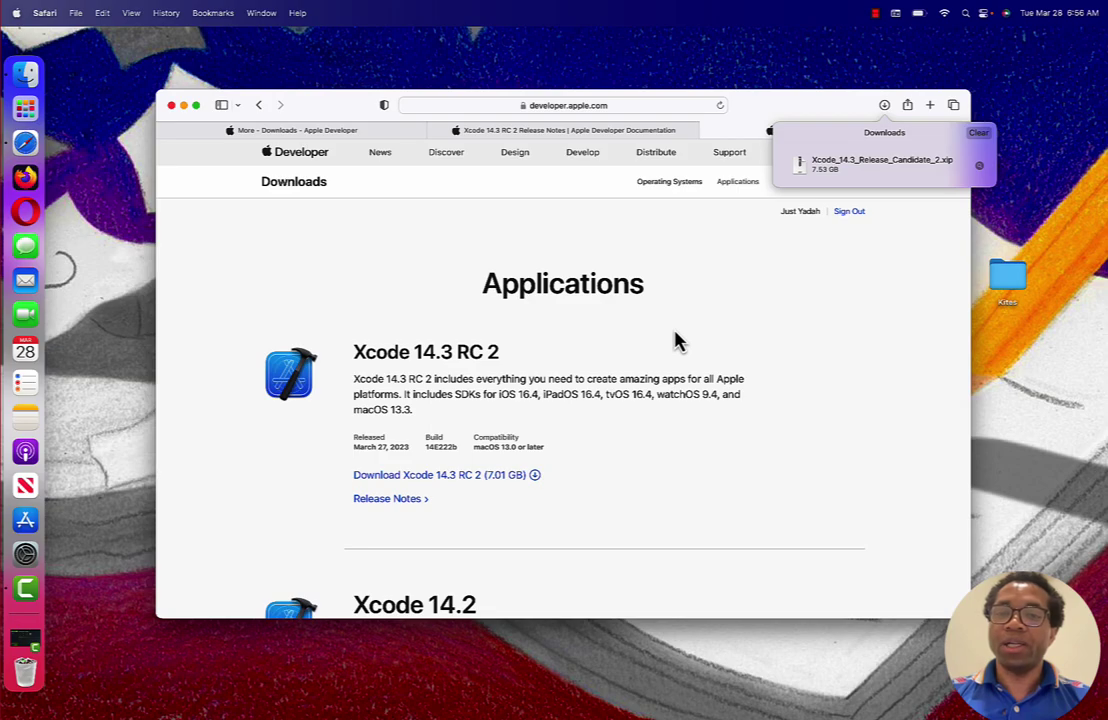
Expand Xcode_14.3_Release_Candidate_2.xip from Safari's downloads, then hide Safari
double_click(898, 168)
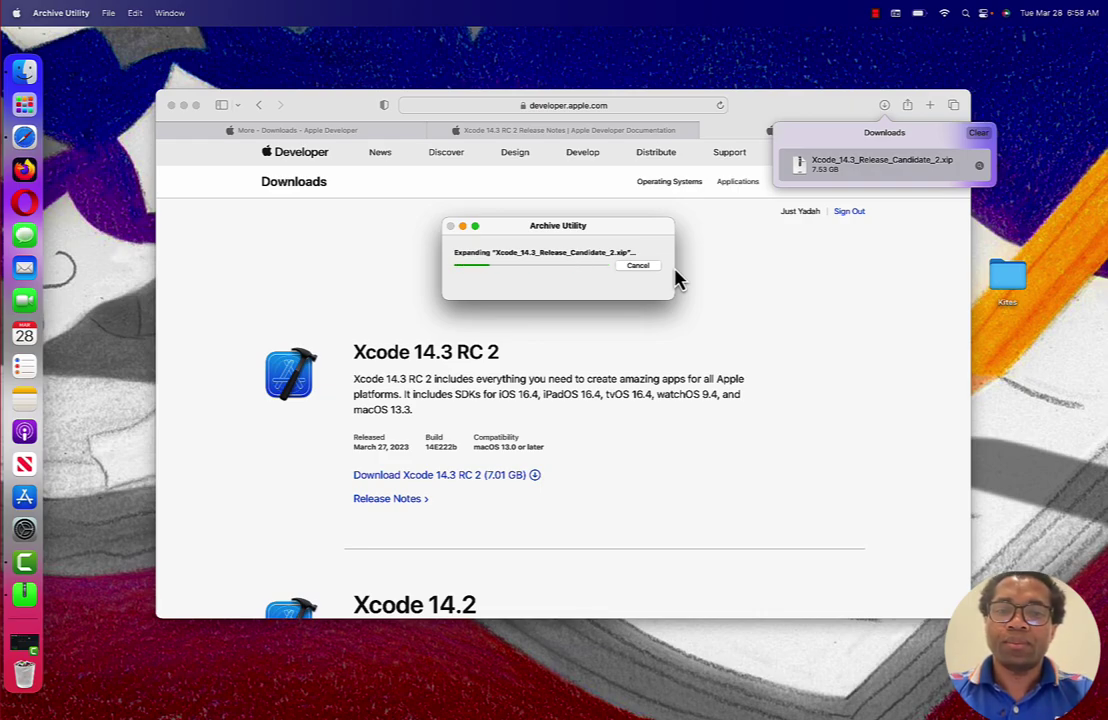
key(alt+super+h)
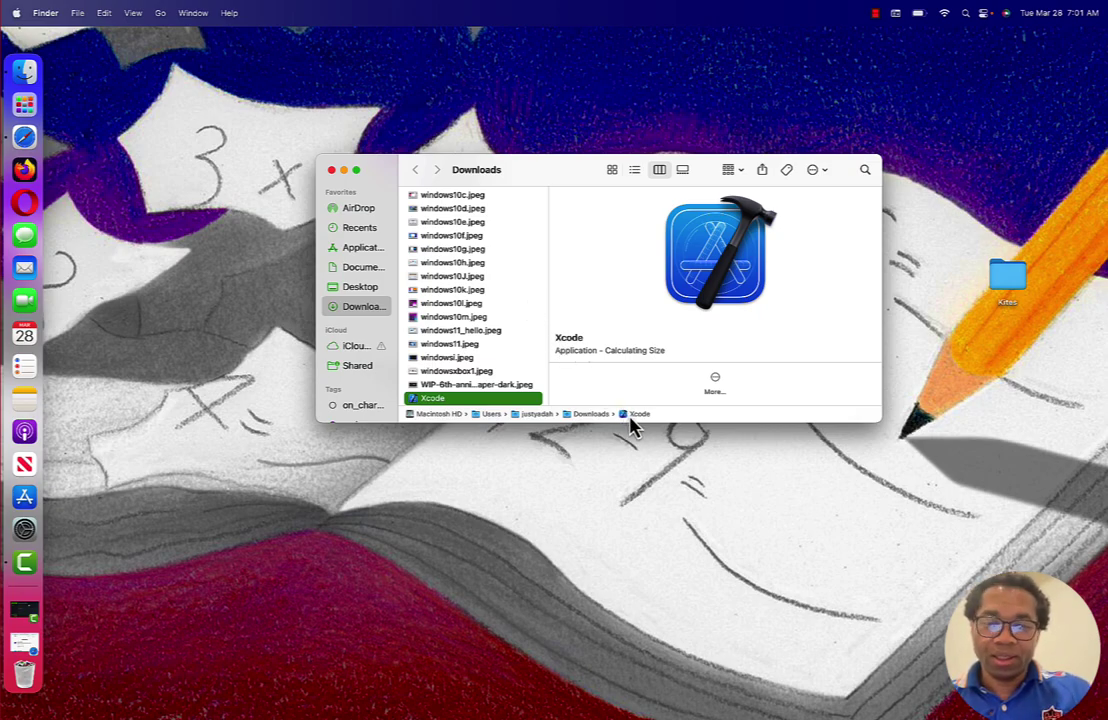
Move the Xcode app from Downloads into Applications and launch it from there
drag(630, 418, 350, 253)
click(356, 253)
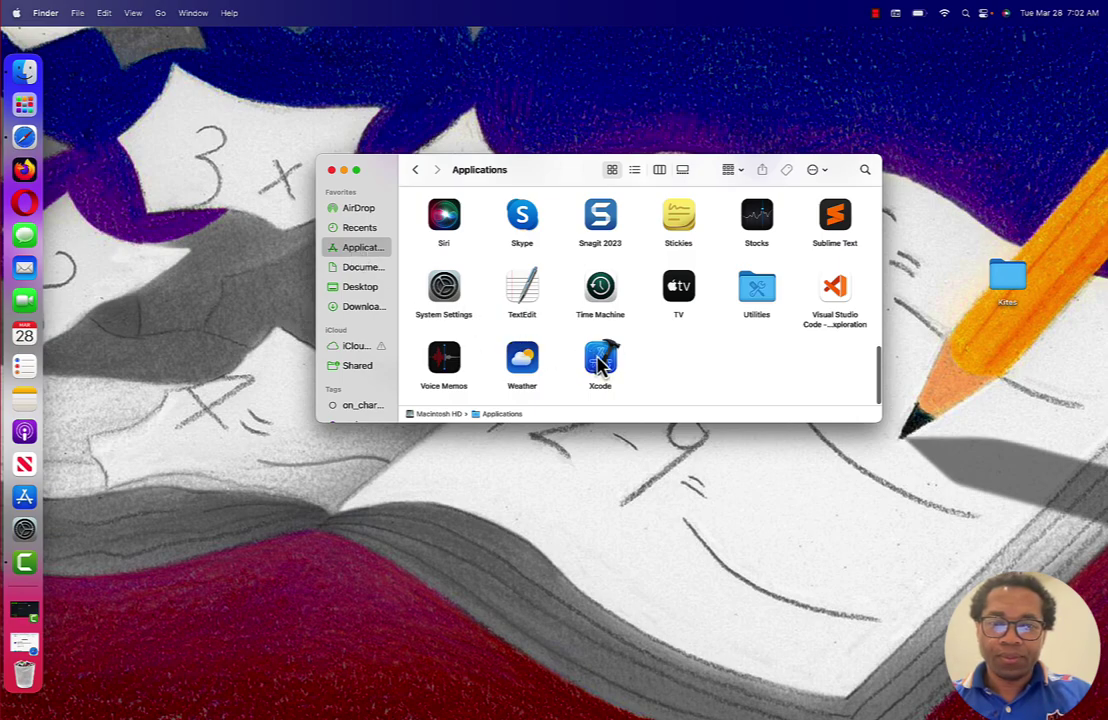
double_click(600, 364)
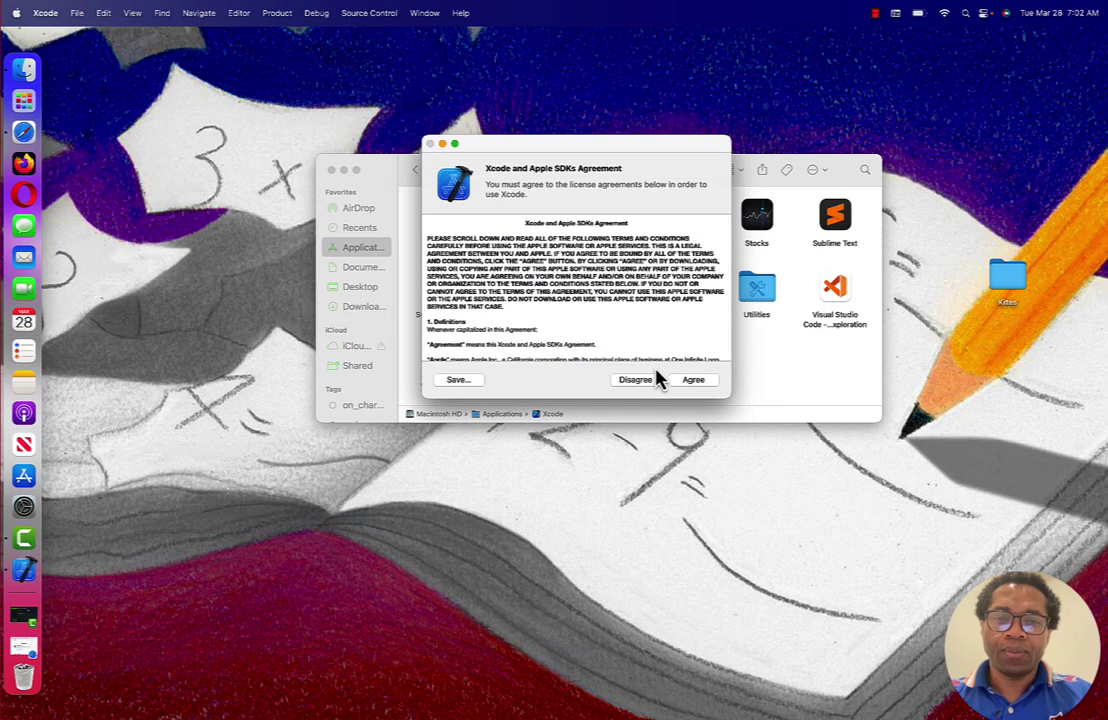
Accept the Xcode and Apple SDKs license agreement, confirming with the admin password
click(695, 384)
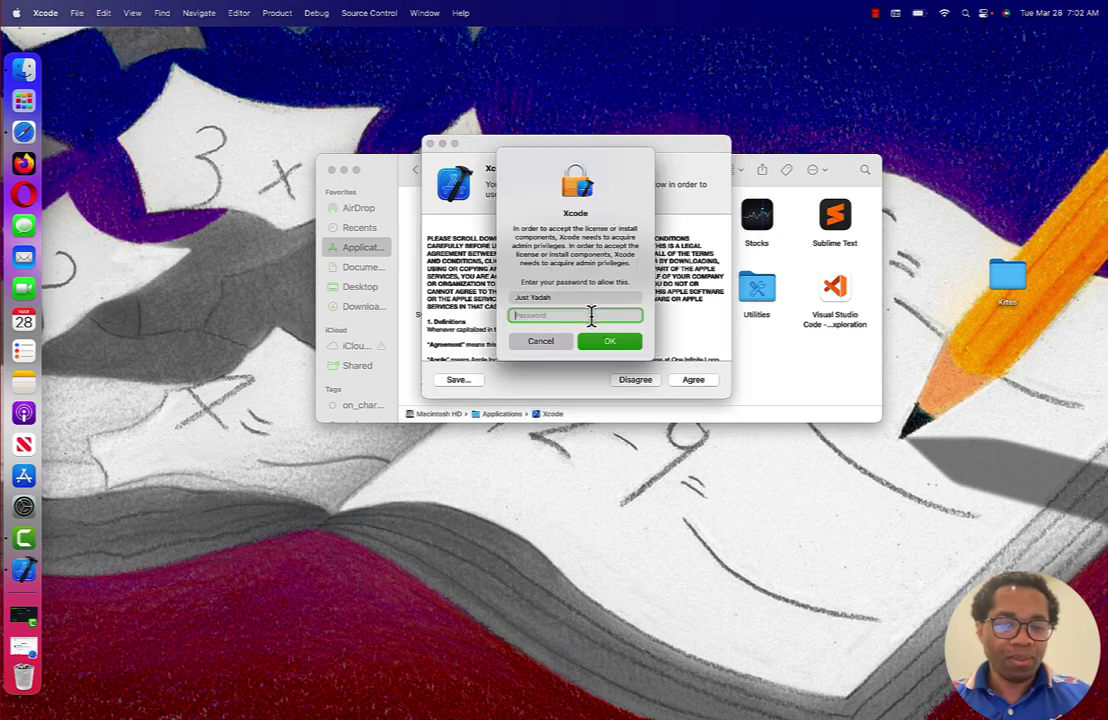
text(••)
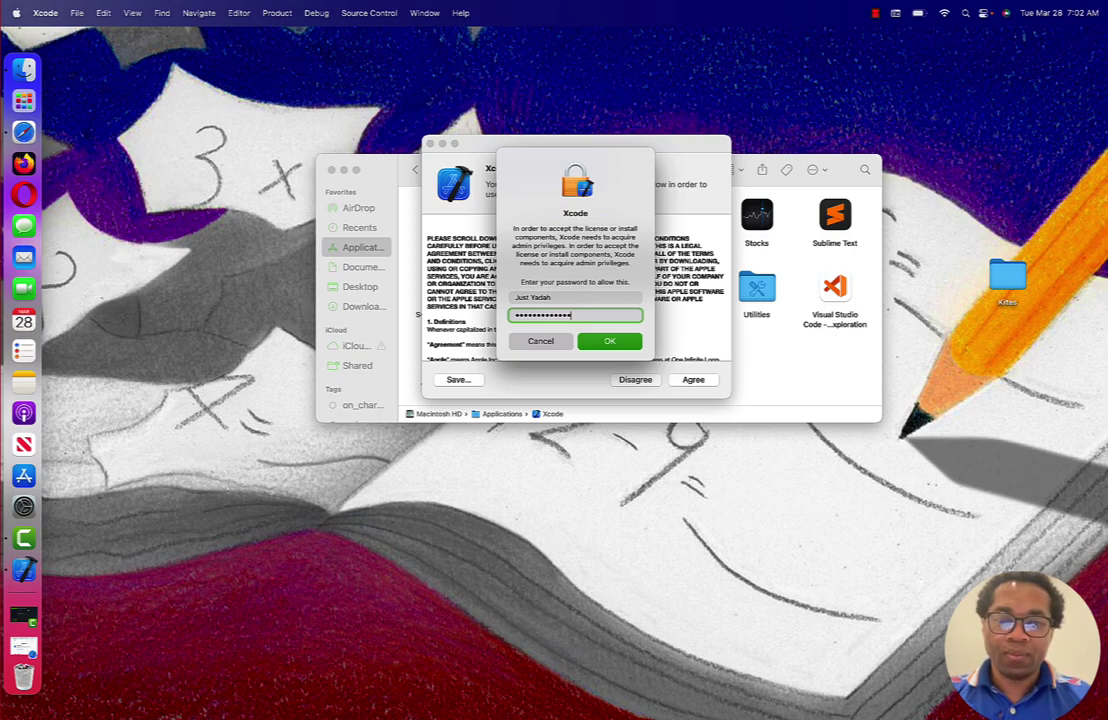
click(617, 346)
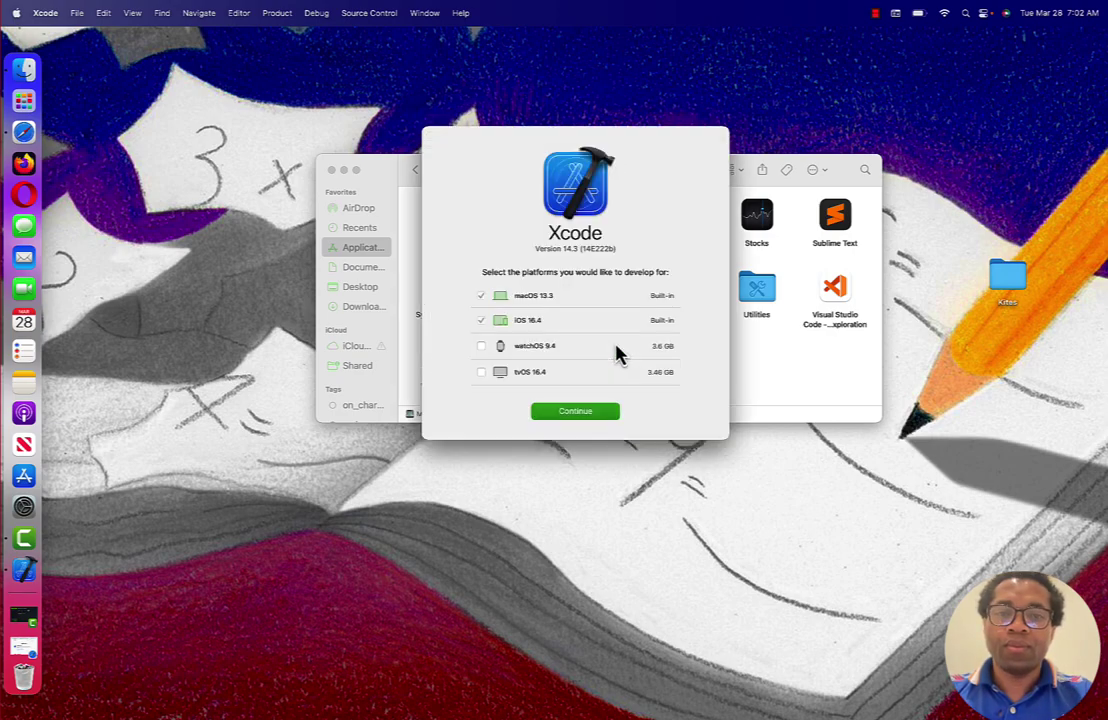
Add the watchOS 9.4 and tvOS 16.4 simulators and start their download and install
click(482, 346)
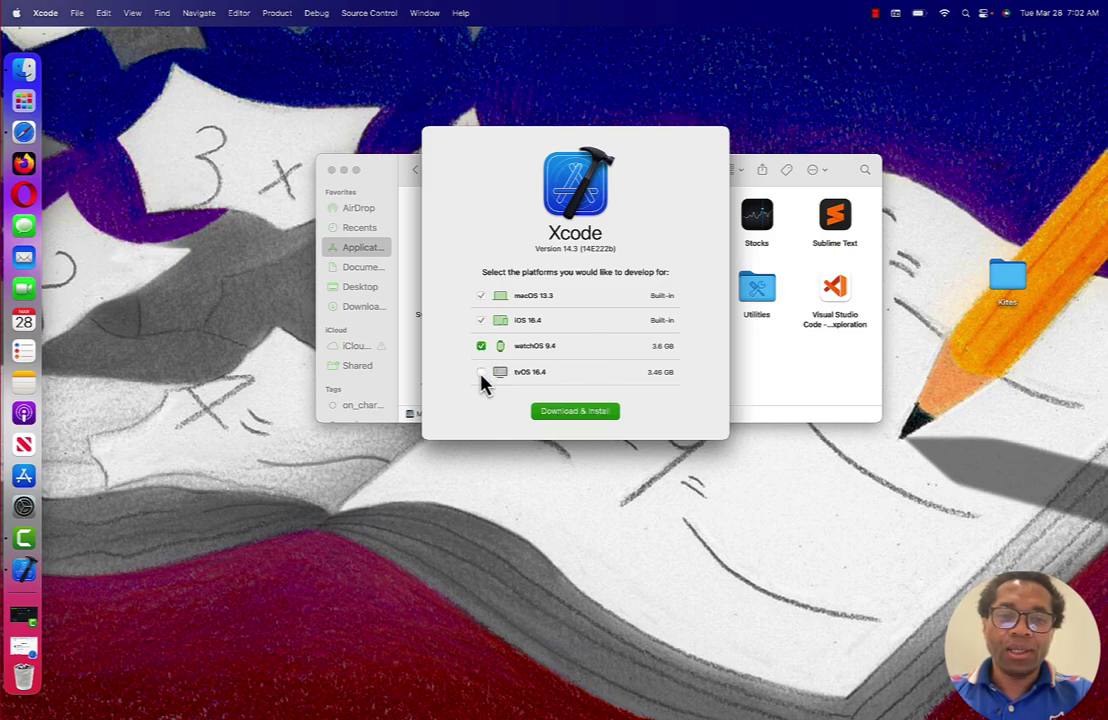
click(481, 374)
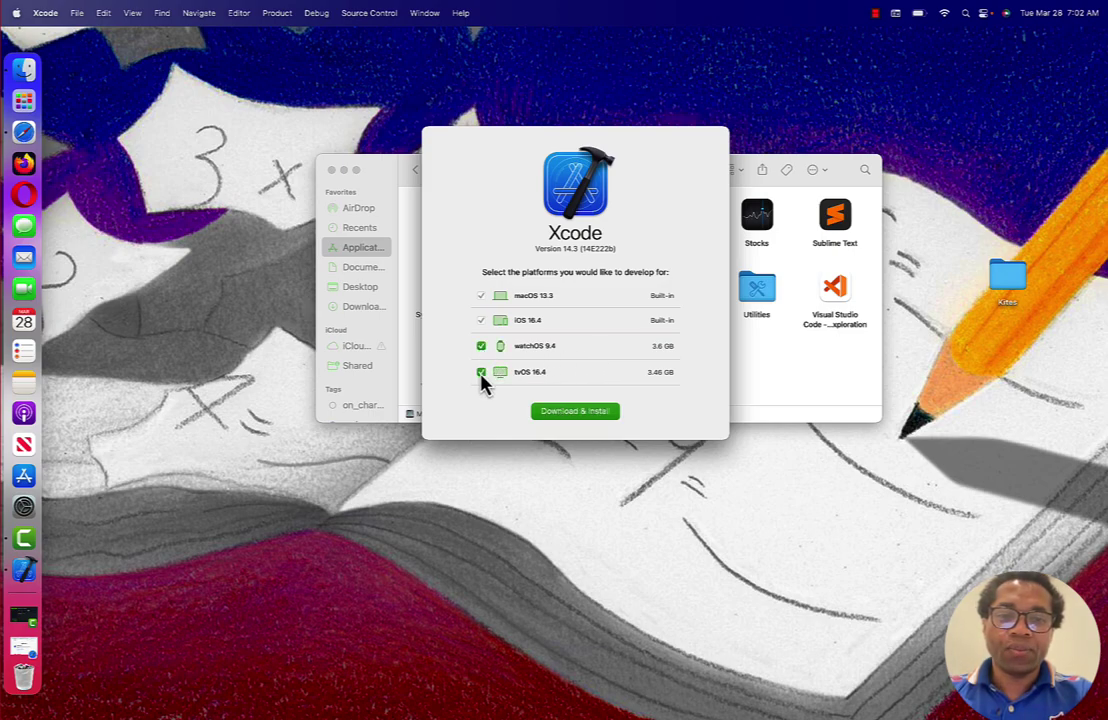
click(575, 415)
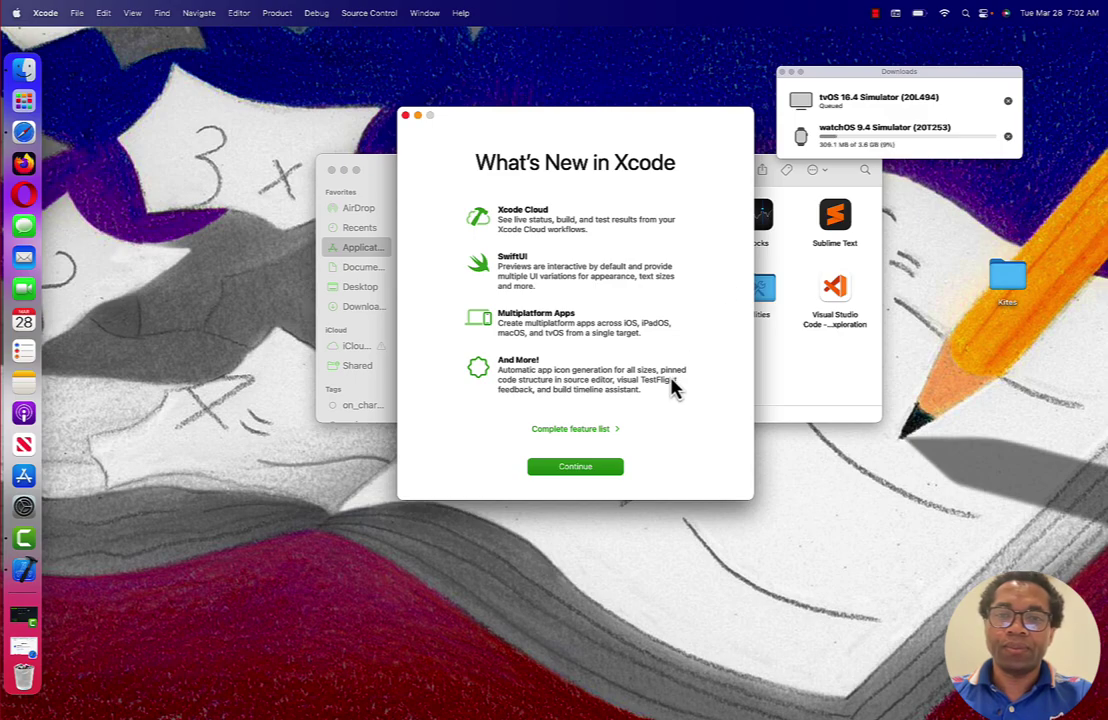
Dismiss Xcode's What's New screen, close the Finder window, and launch App Store via Spotlight 'app'
click(601, 478)
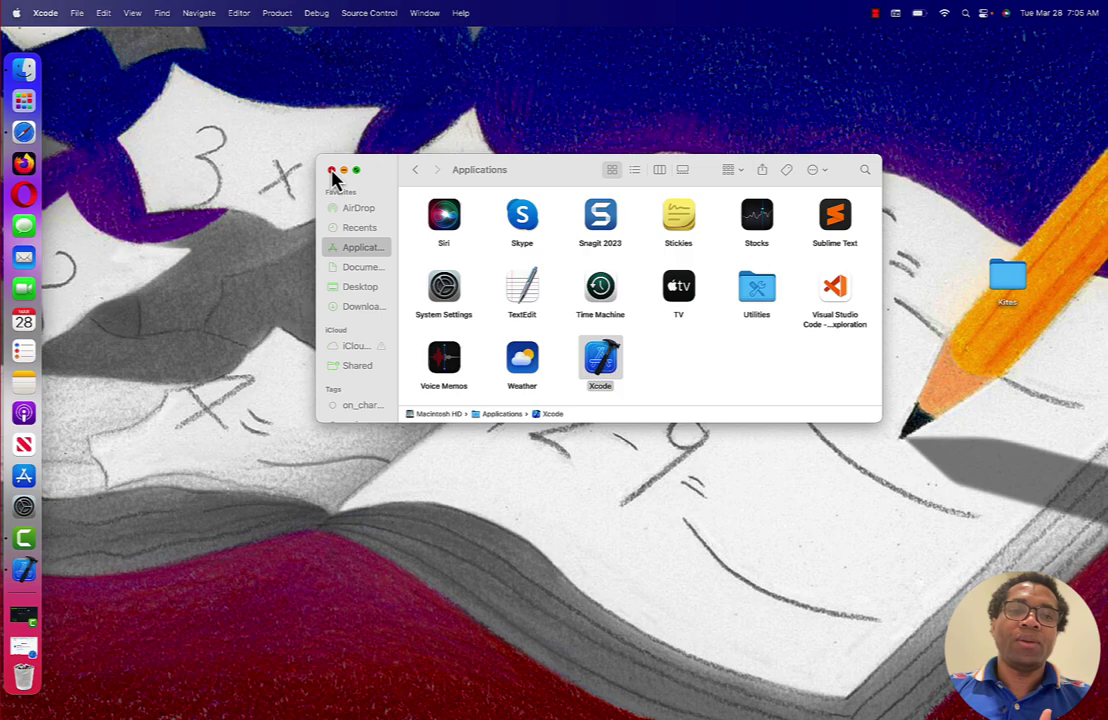
click(330, 170)
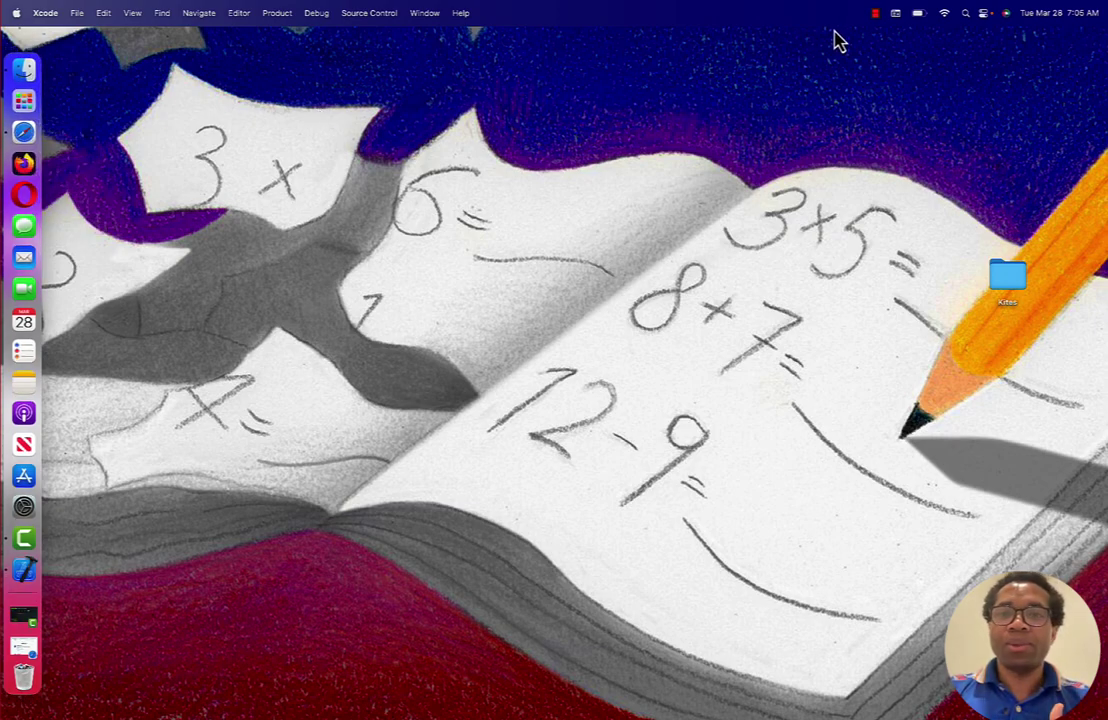
click(965, 14)
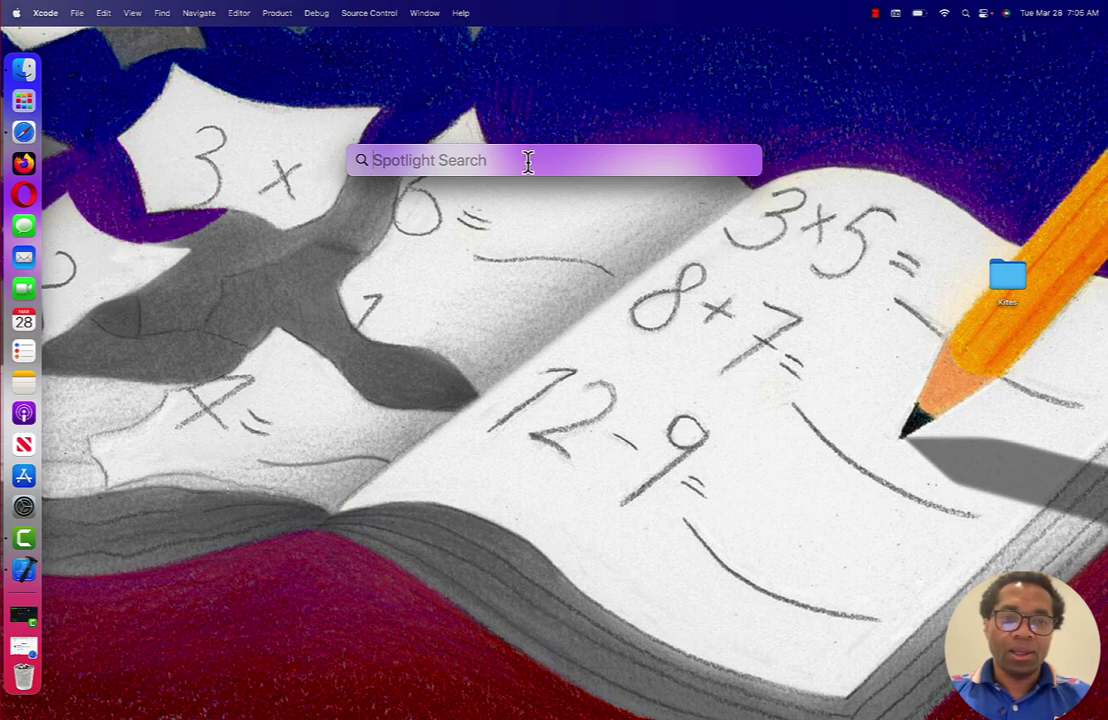
text(m)
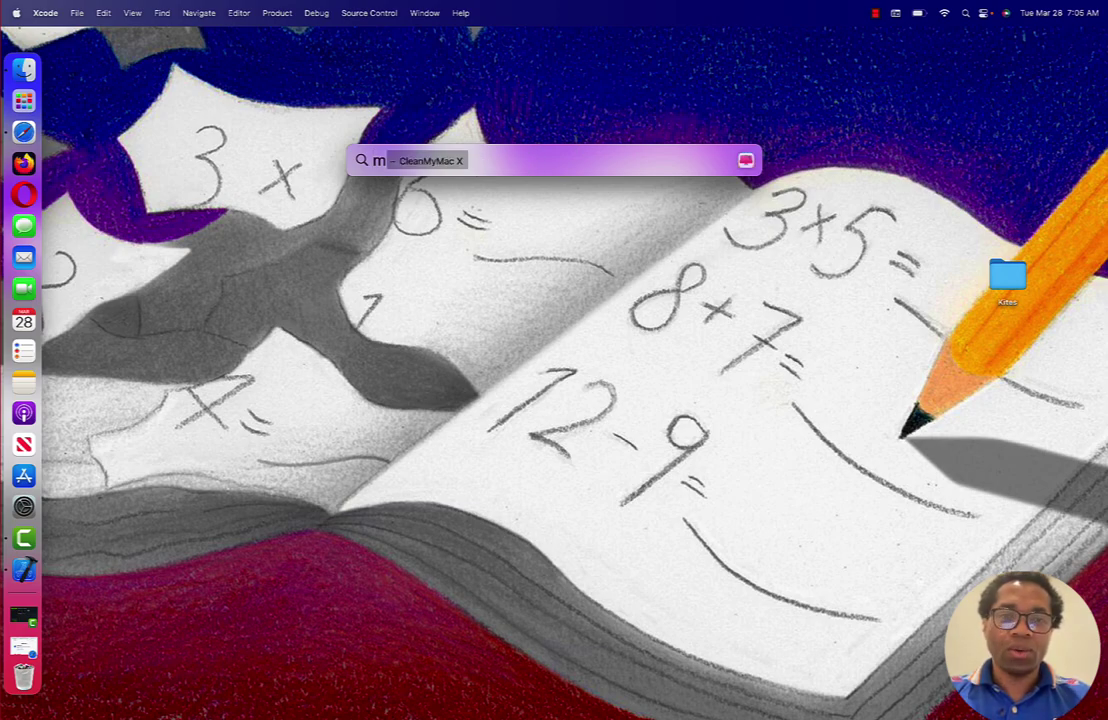
text(a)
key(BackSpace)
key(BackSpace)
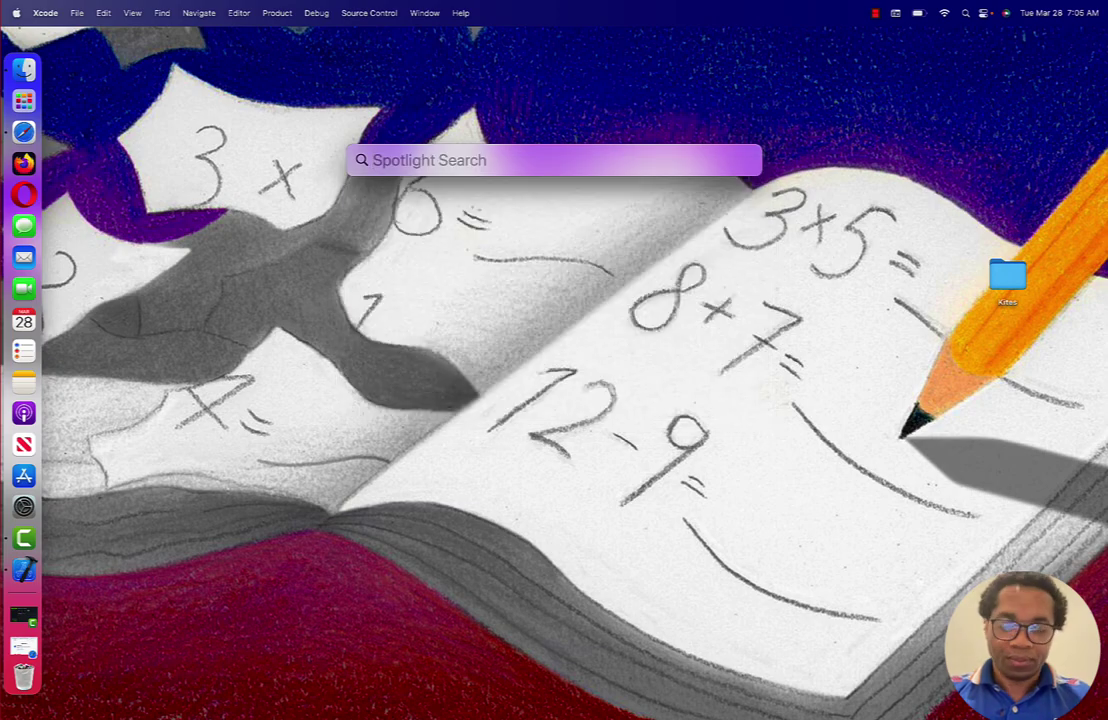
text(app Store)
key(Return)
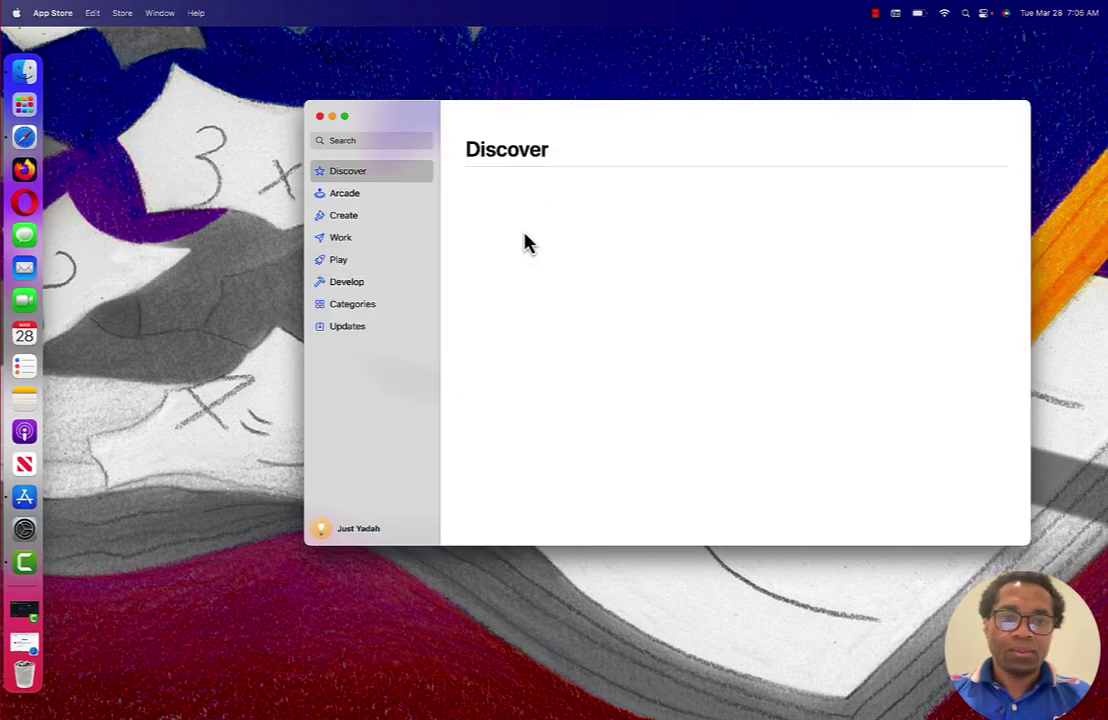
Search the App Store for Xcode, view its listing (version 14.2, 7.8 GB), then close the store
click(377, 139)
text(xc)
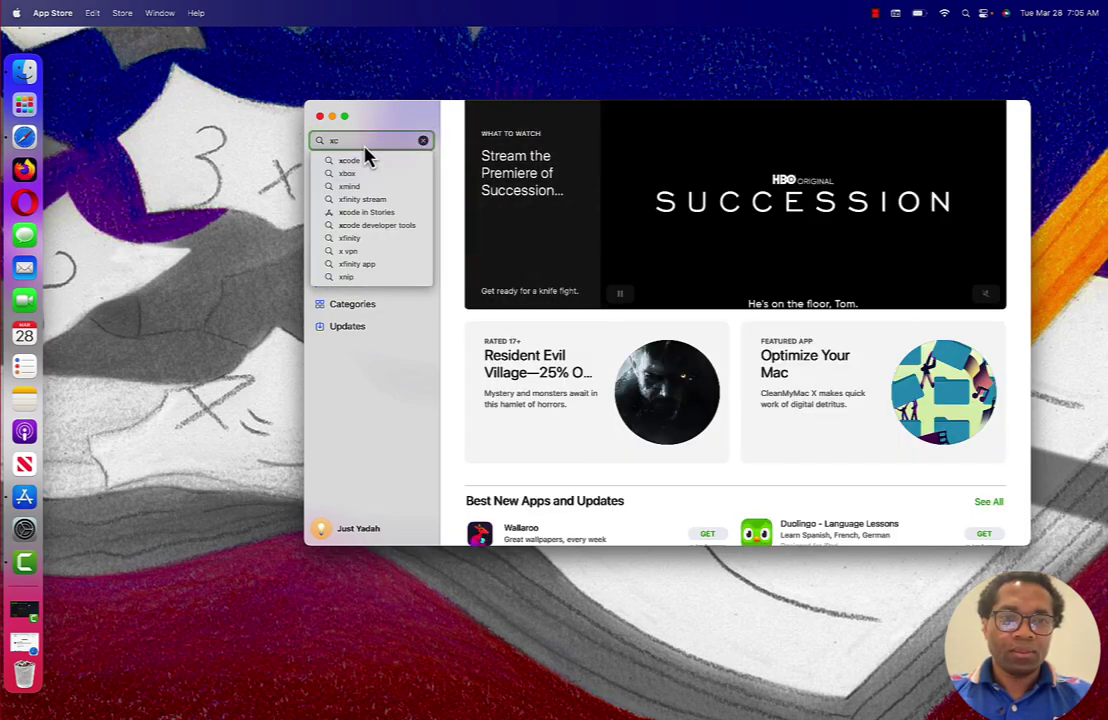
click(347, 162)
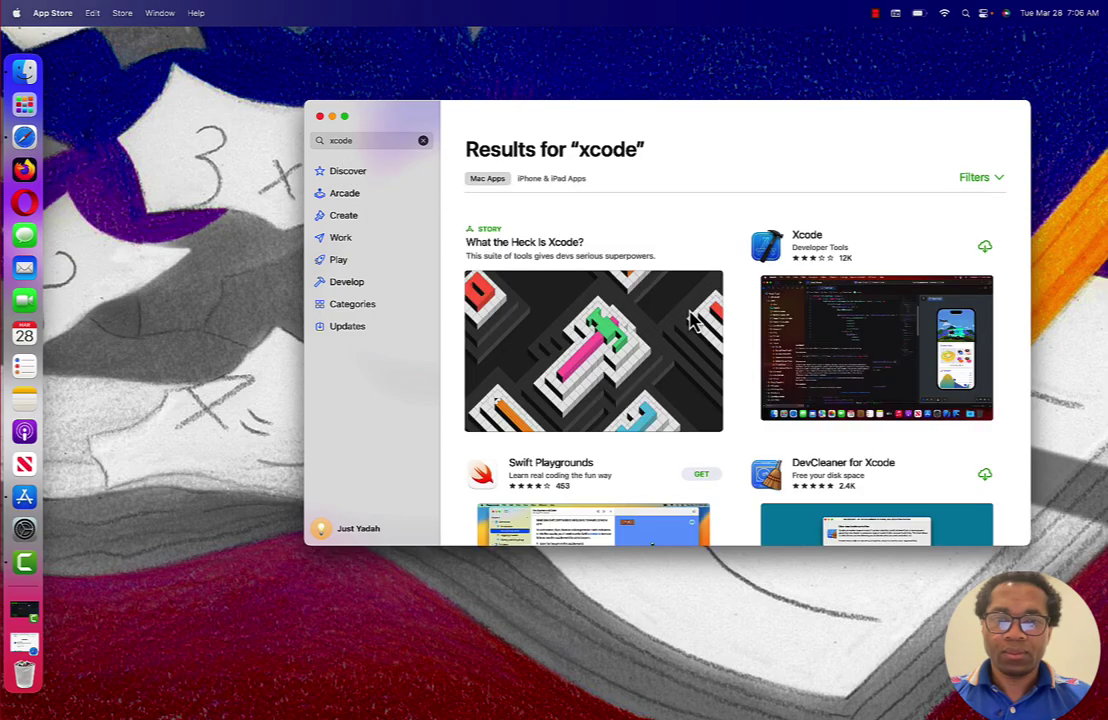
scroll(700, 305, down, 2)
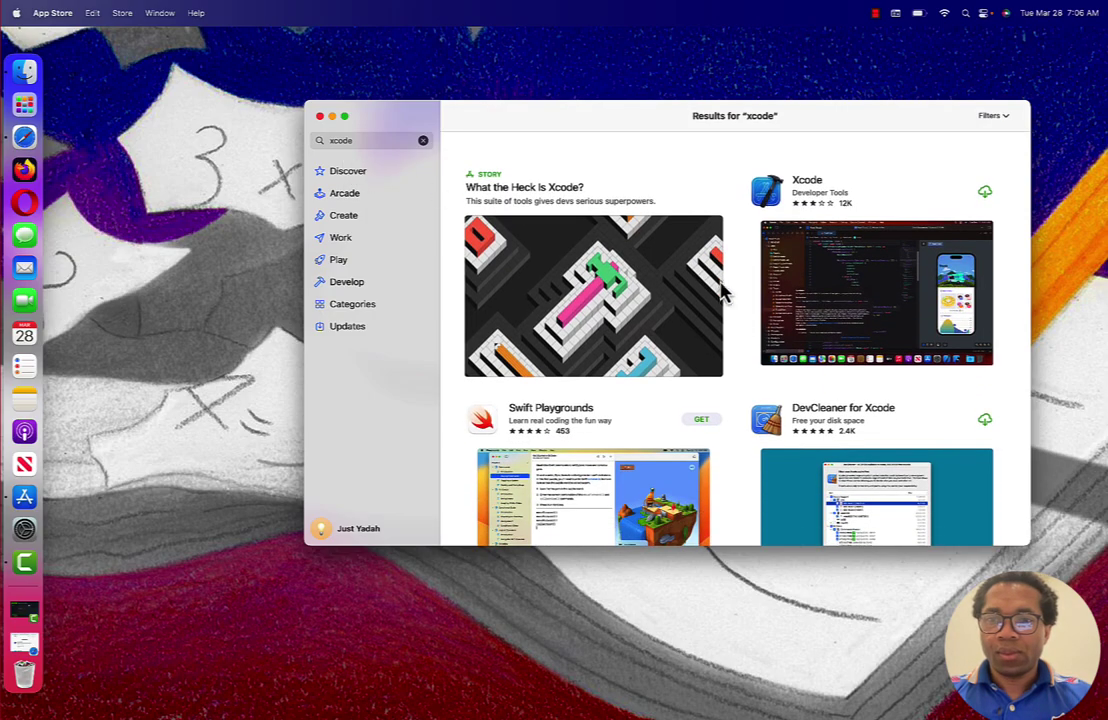
click(800, 217)
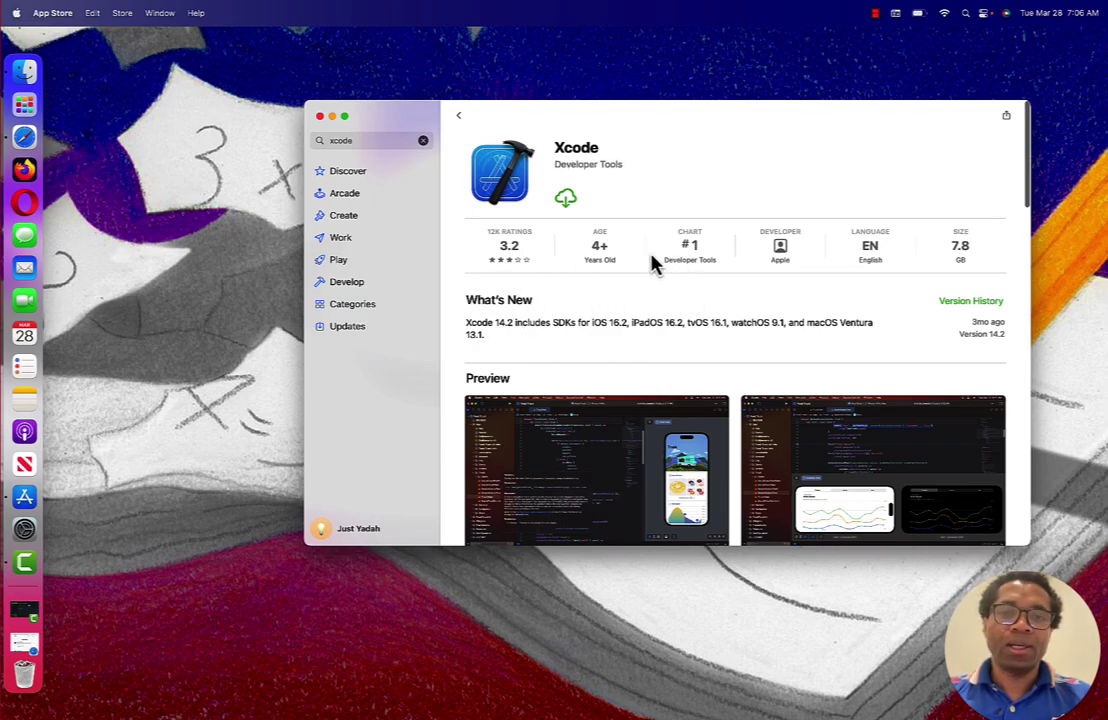
click(320, 117)
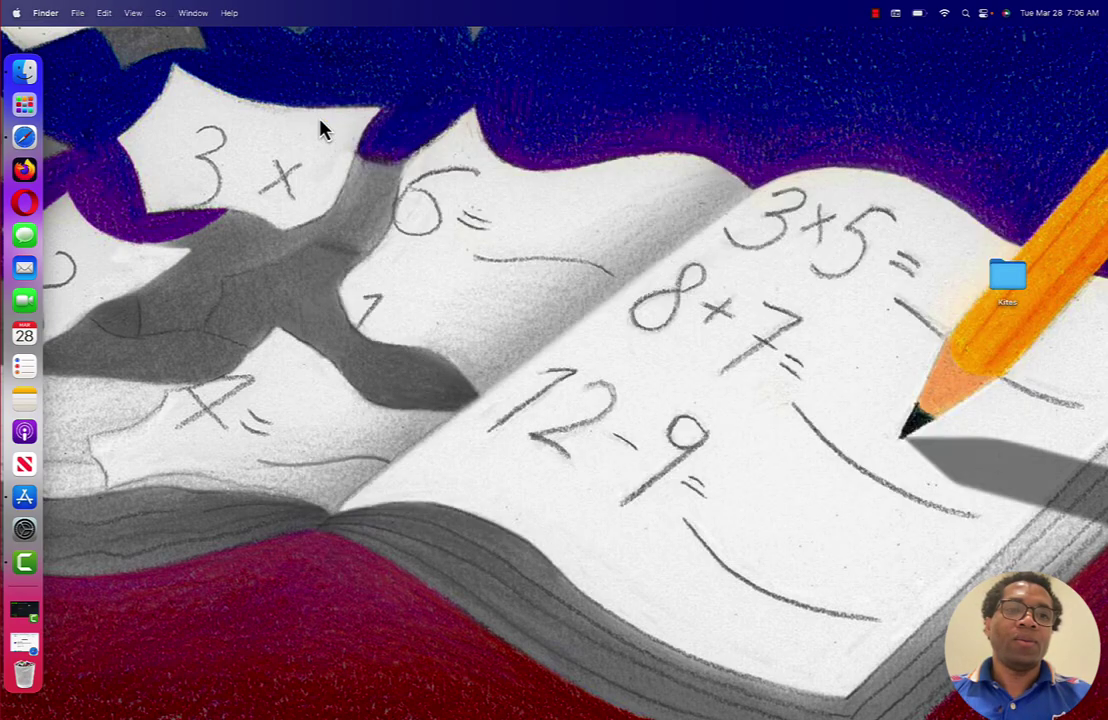
Bring Safari forward and reveal the full developer.apple.com/download/applications address
click(26, 142)
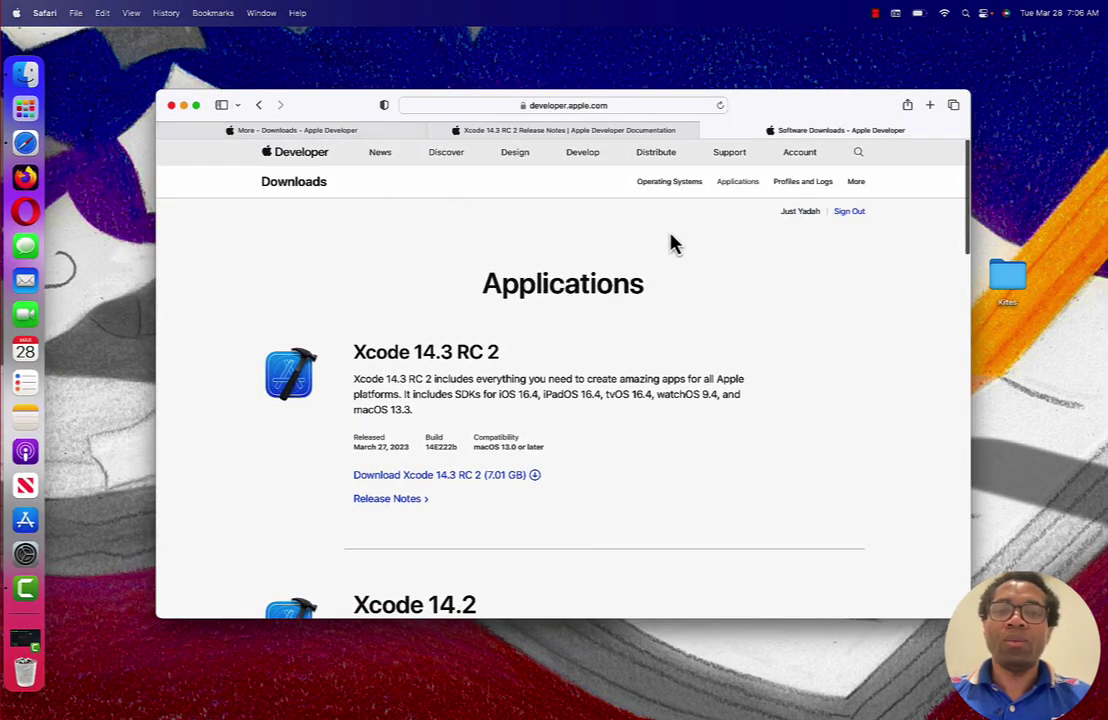
click(633, 105)
click(624, 106)
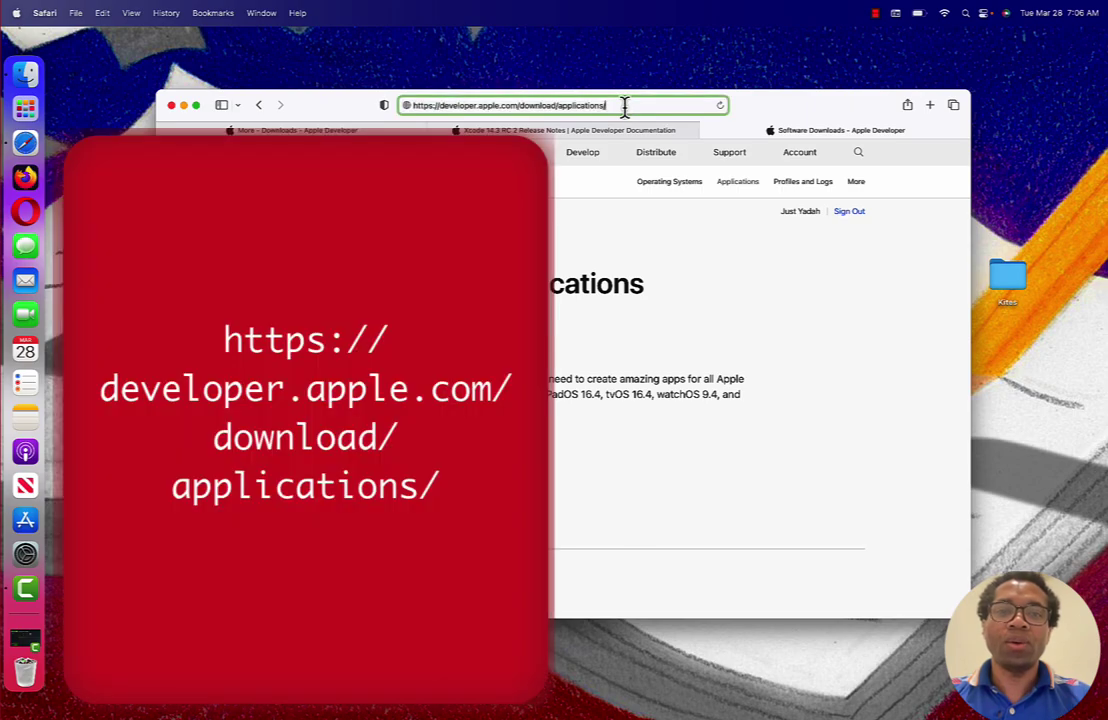